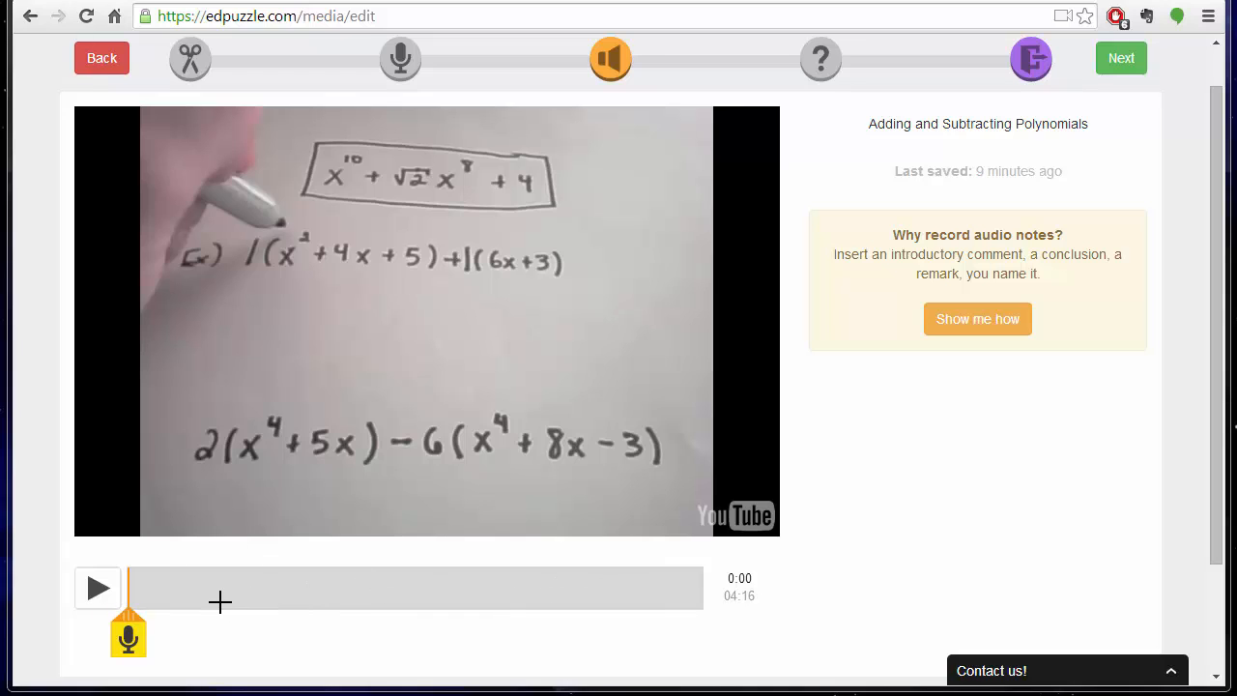
Move the audio note marker on the video timeline to 01:22 and switch to the Quizzes stage
drag(122, 615, 134, 620)
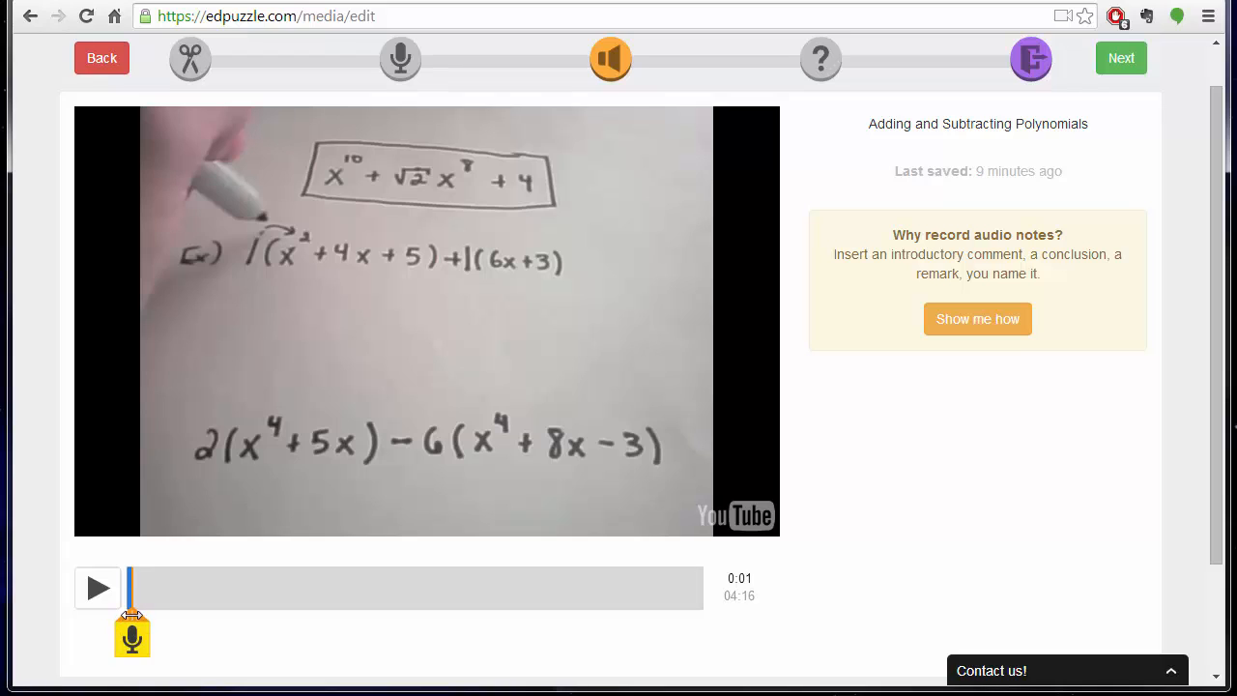
drag(132, 615, 313, 623)
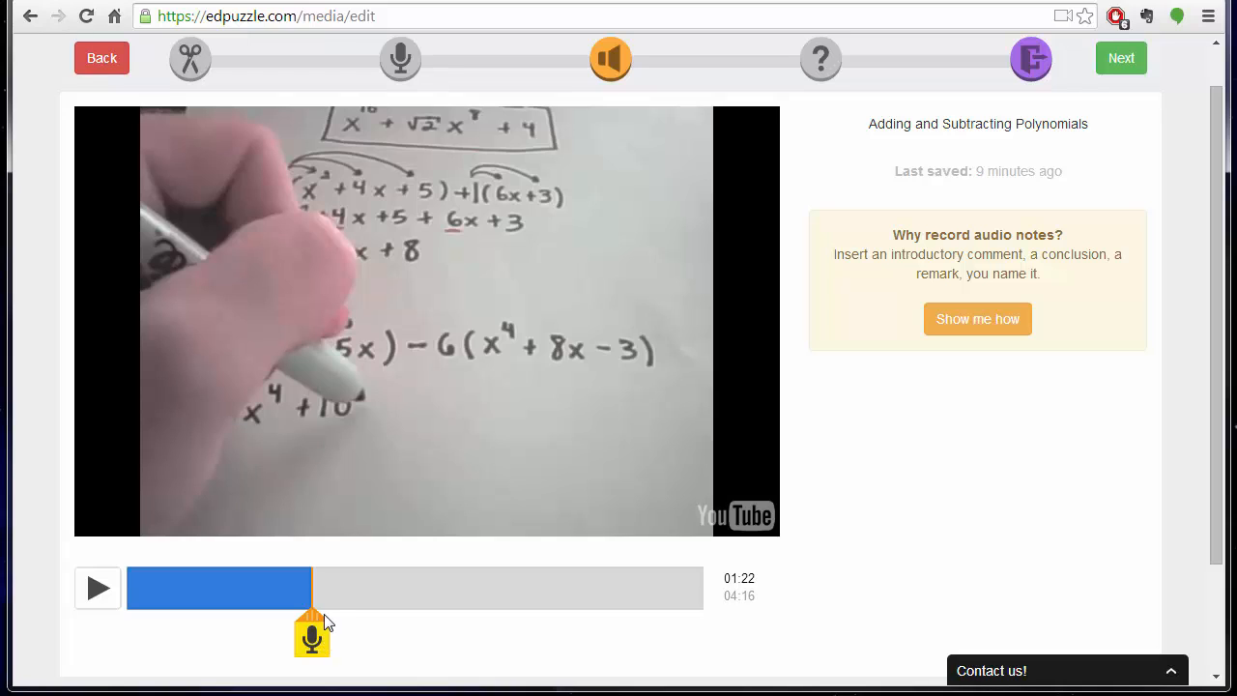
click(822, 61)
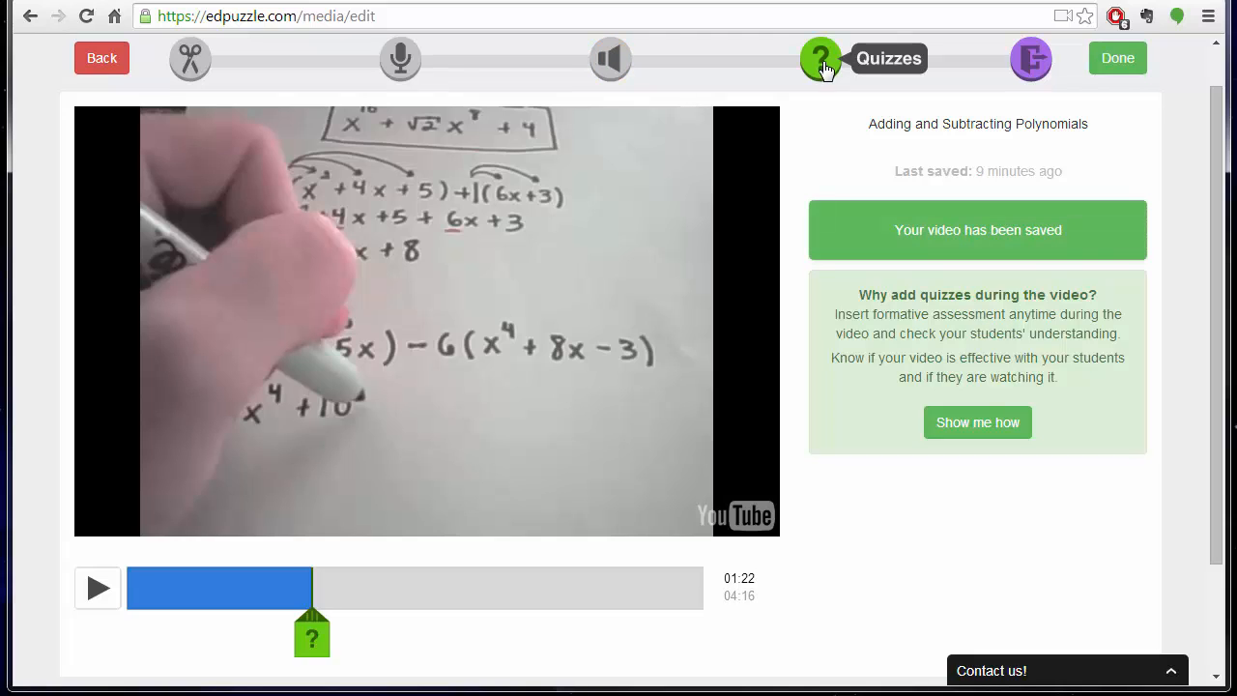
scroll(698, 457, up, 1)
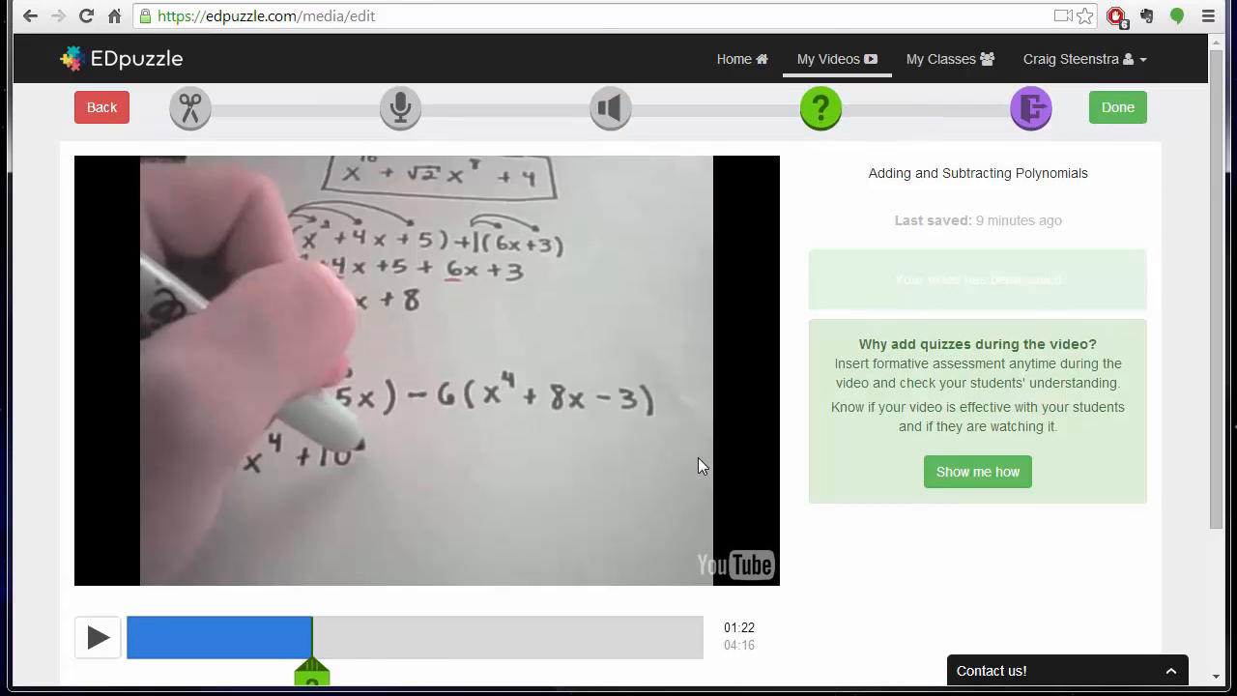
Move the quiz marker on the timeline to 0:59 and open a new quiz question at that point
scroll(698, 465, down, 2)
mouse_move(312, 488)
mouse_down()
mouse_move(219, 475)
mouse_move(342, 478)
mouse_move(226, 477)
mouse_move(260, 476)
mouse_up()
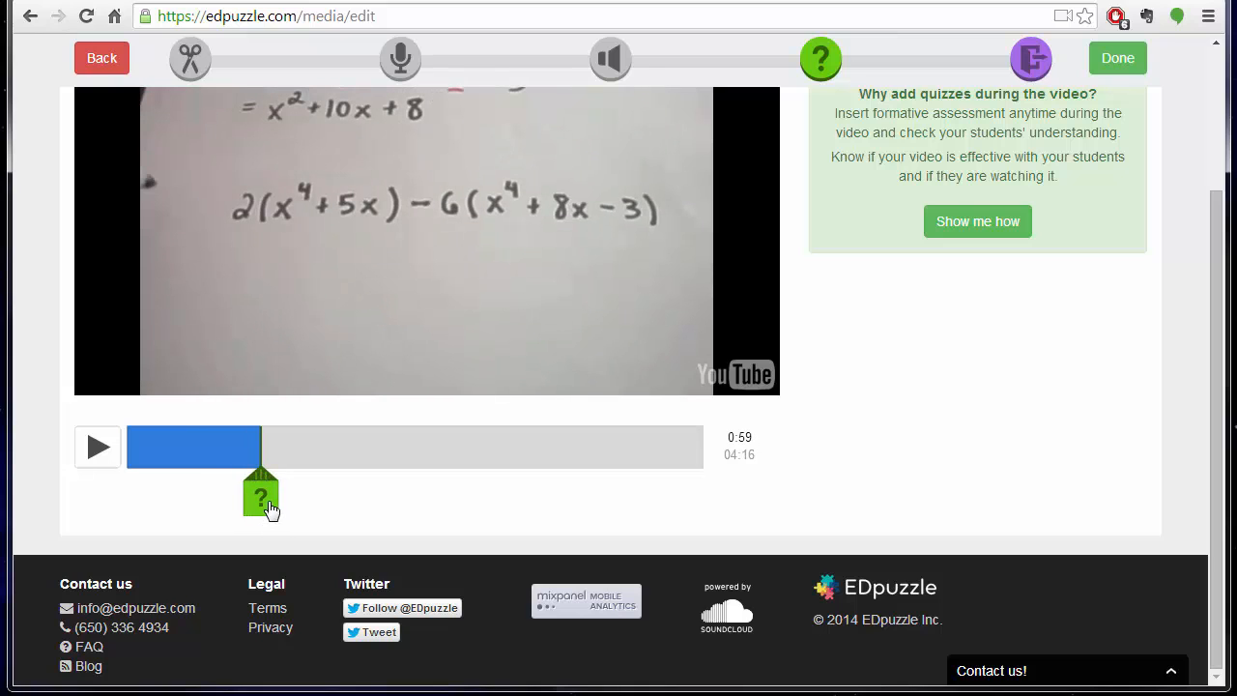
click(271, 509)
scroll(1057, 396, up, 1)
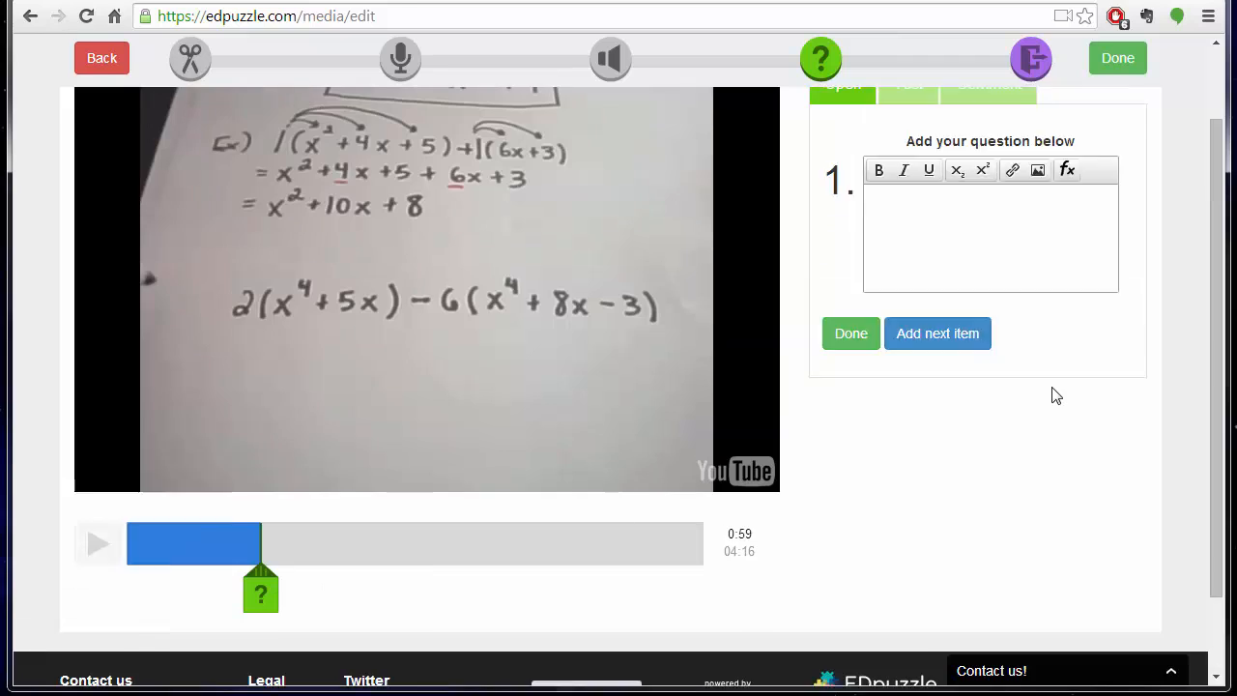
scroll(1056, 397, up, 1)
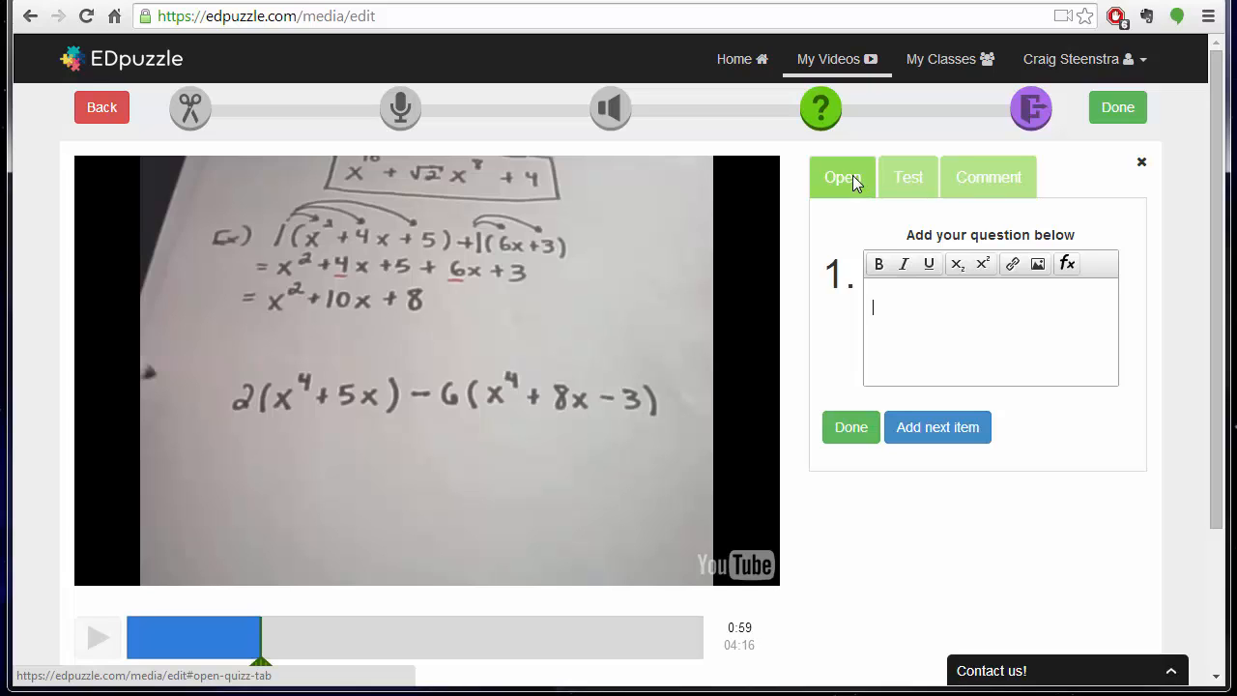
Look through the Test and Comment forms, and set the quiz item's type to Test
click(908, 178)
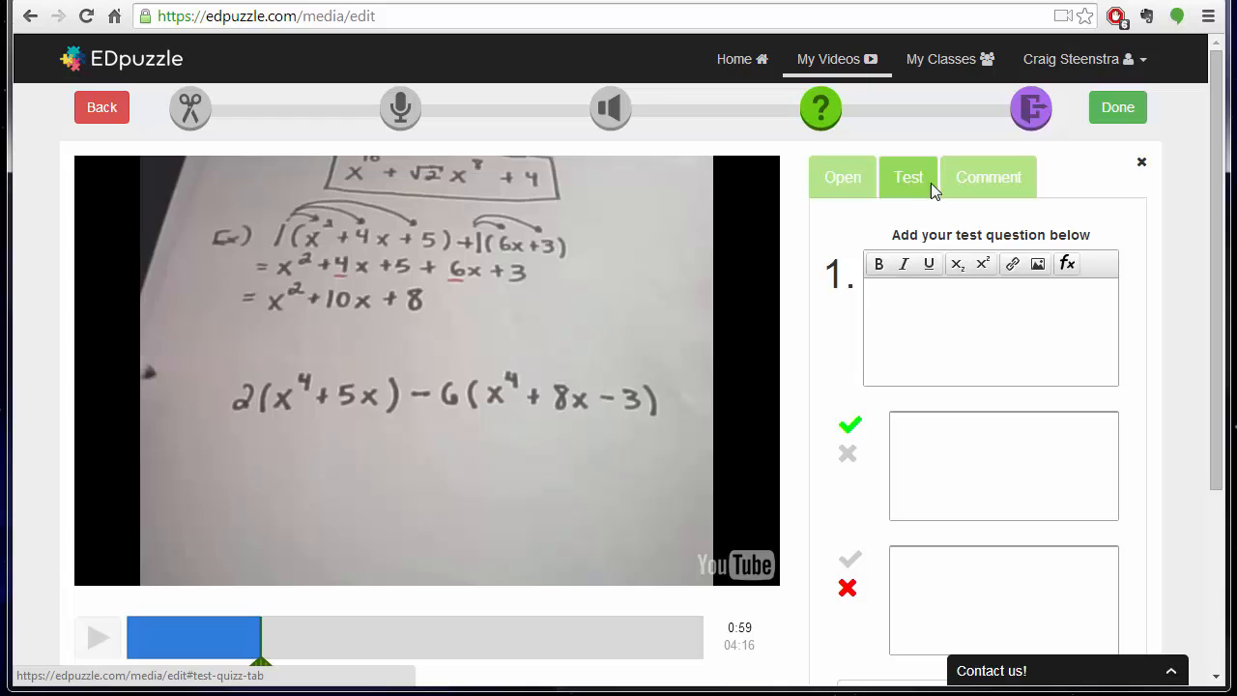
scroll(1098, 262, down, 3)
scroll(1096, 261, up, 3)
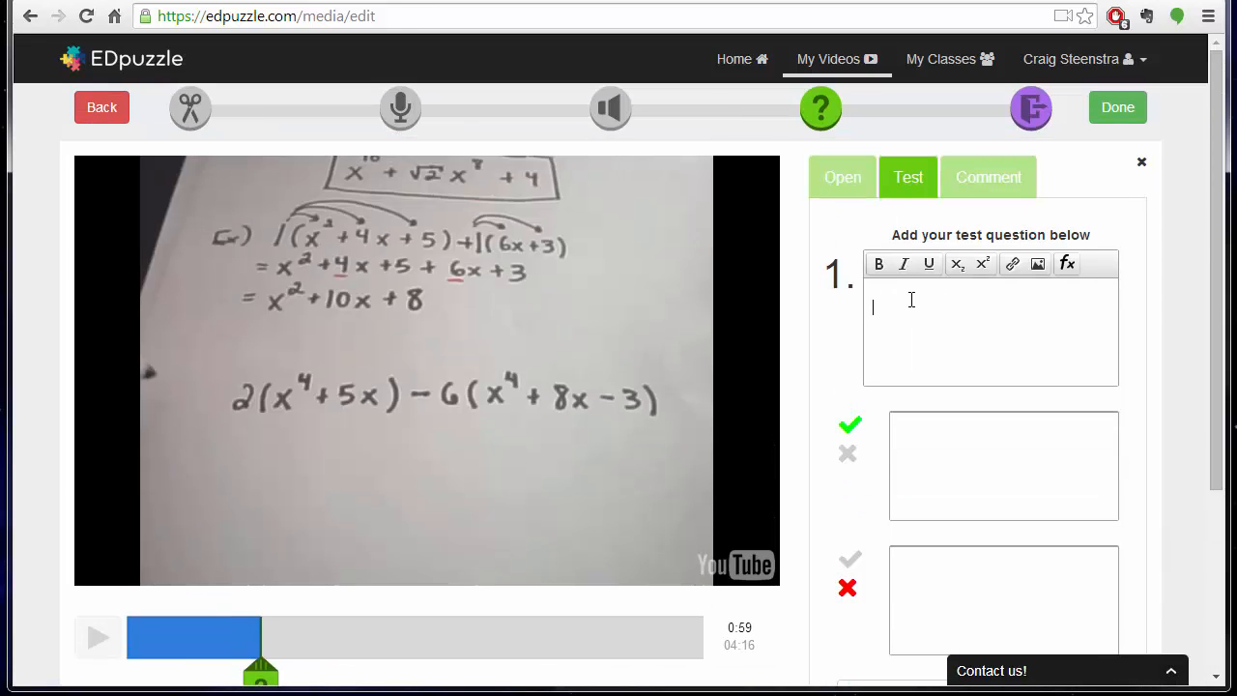
scroll(930, 296, down, 2)
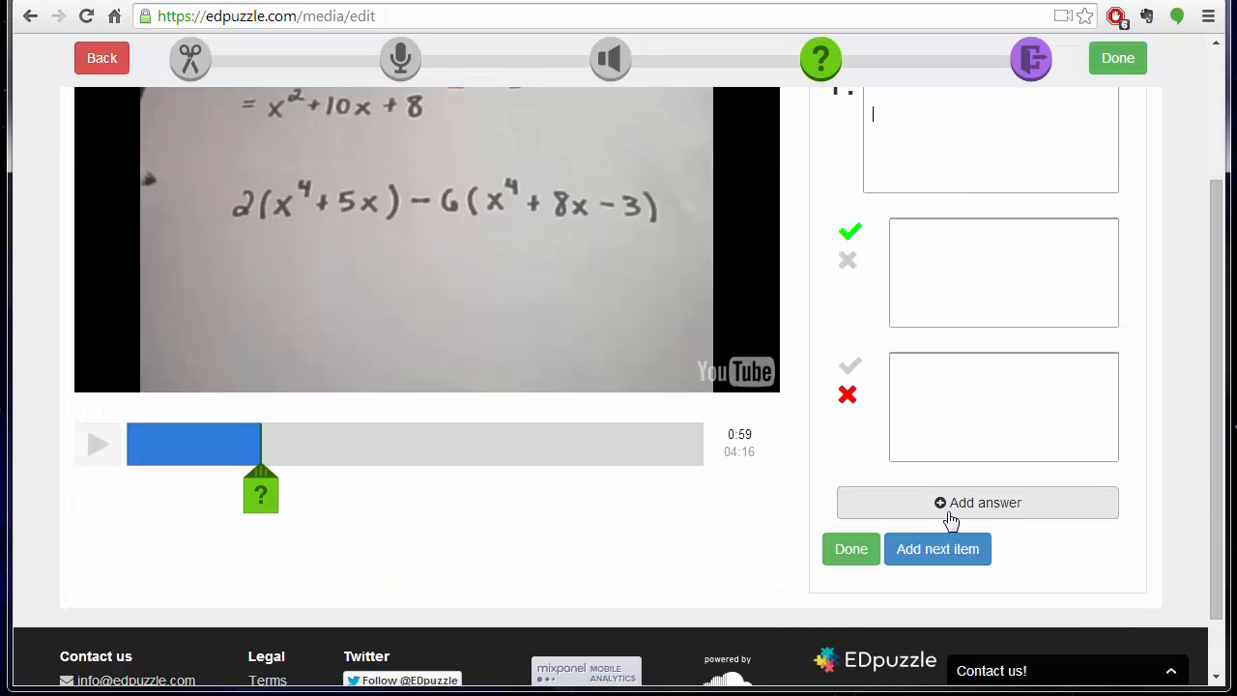
scroll(1109, 479, up, 1)
scroll(1108, 466, down, 1)
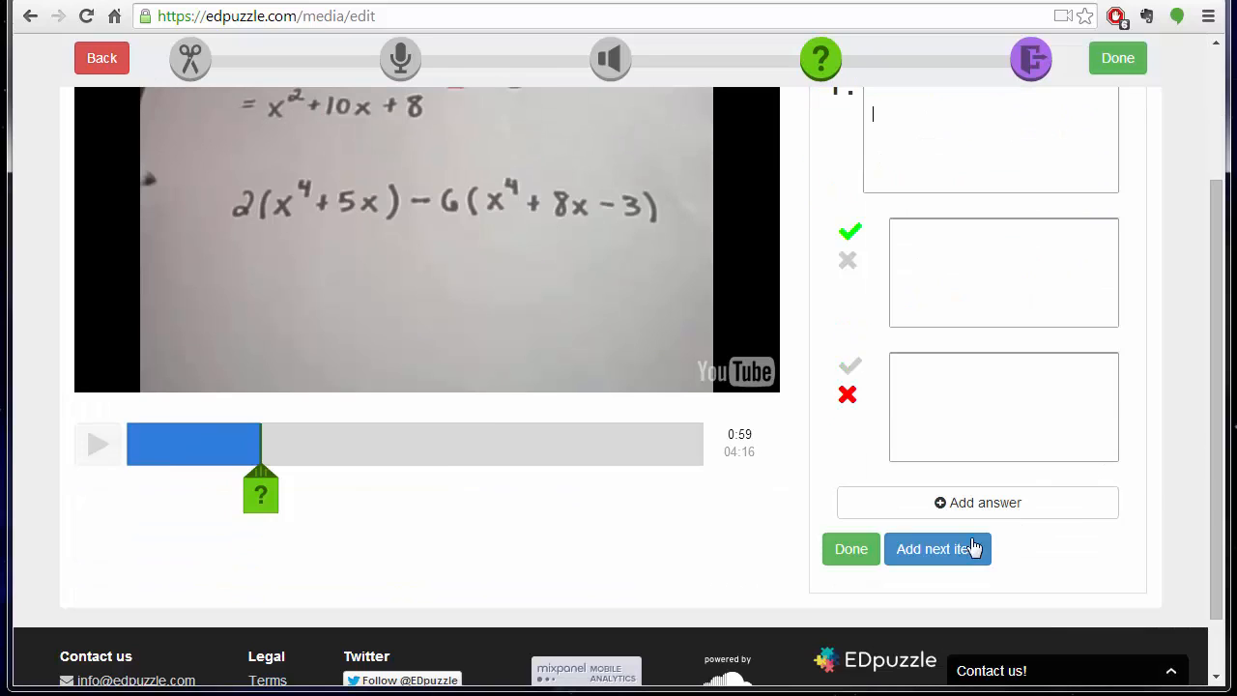
scroll(1015, 499, up, 2)
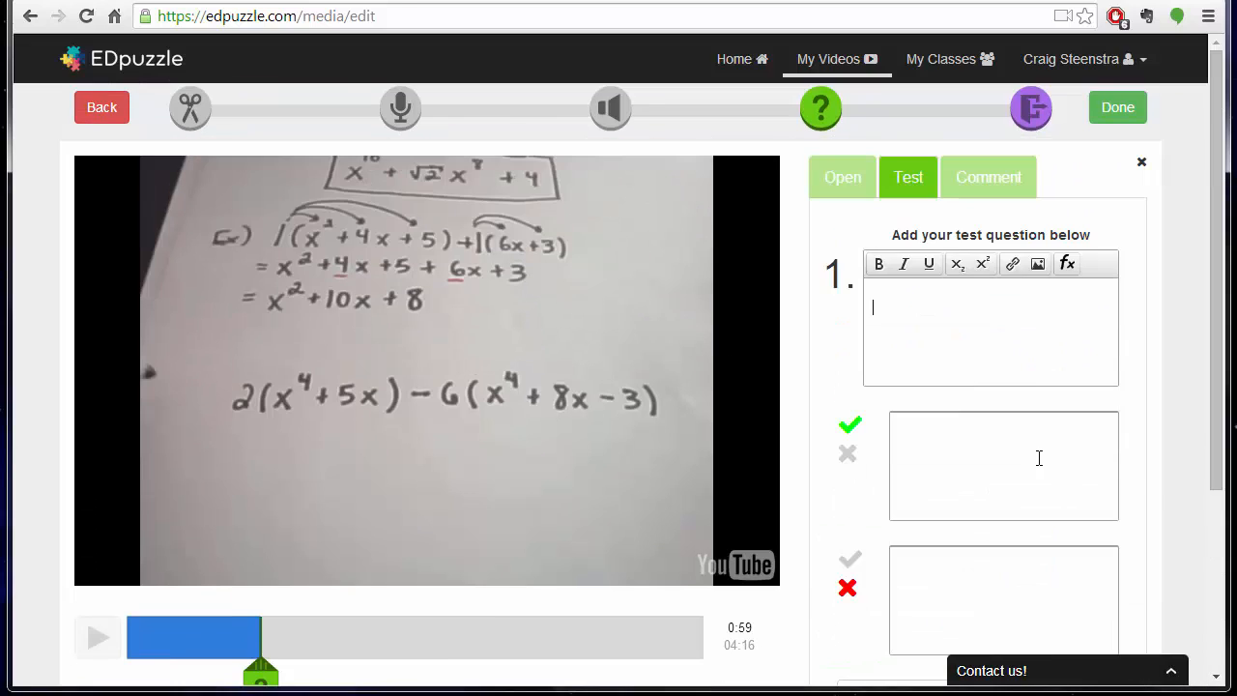
click(989, 184)
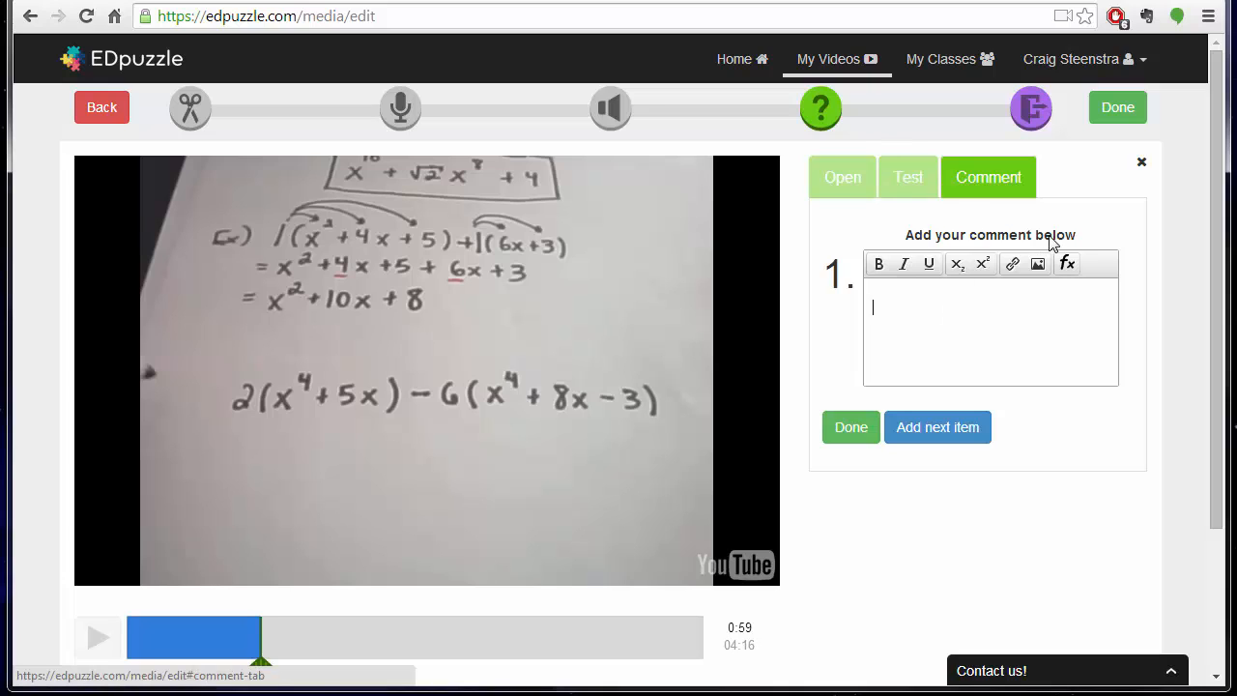
click(900, 184)
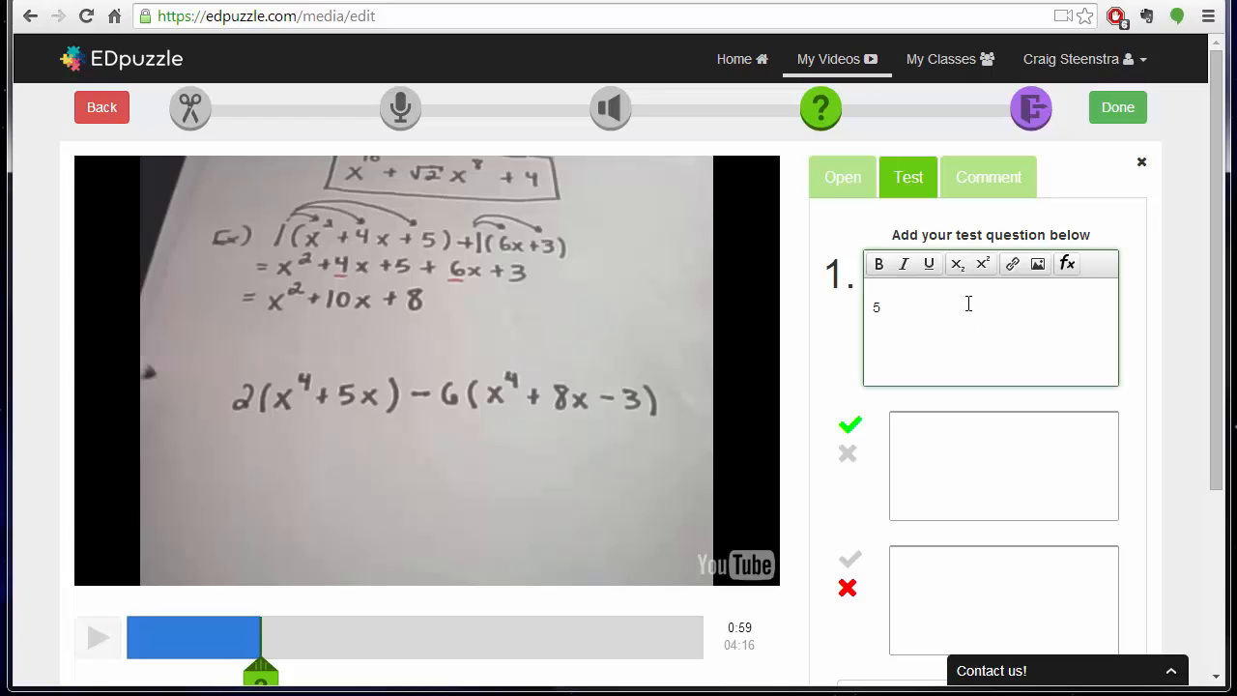
Continue the question text after the 5 with a subscript 2, a plus sign, and 6 with a superscript 3
click(960, 271)
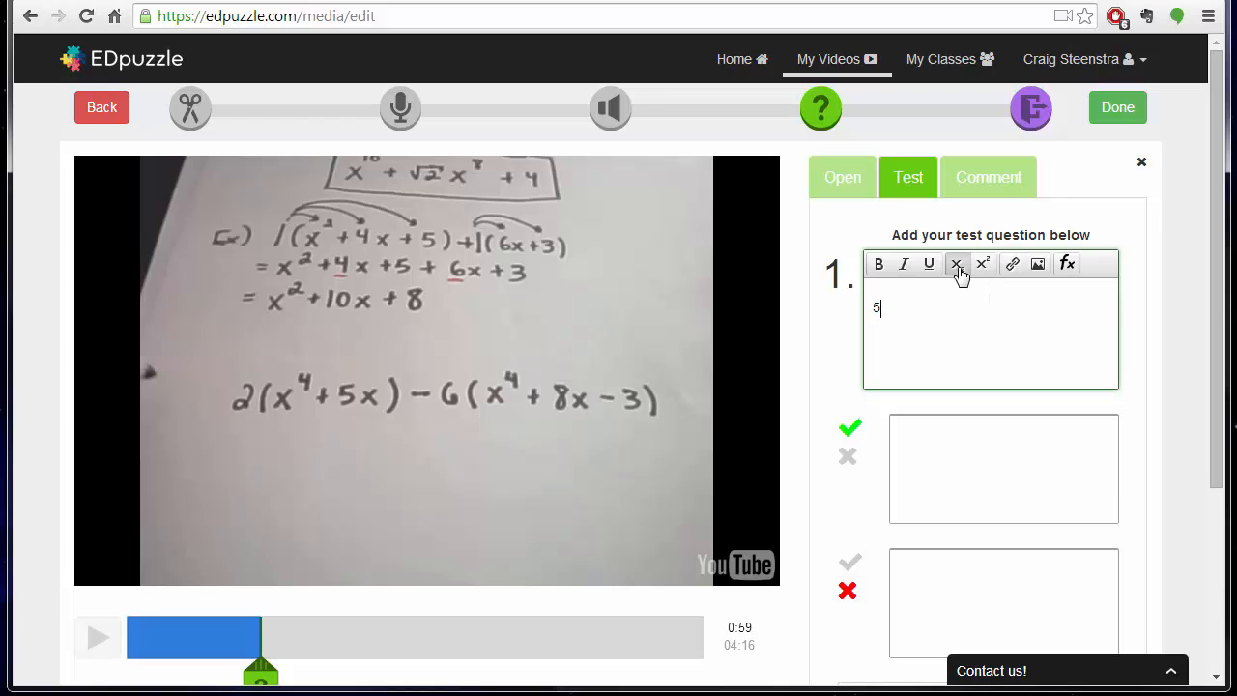
text(2)
click(961, 265)
click(985, 265)
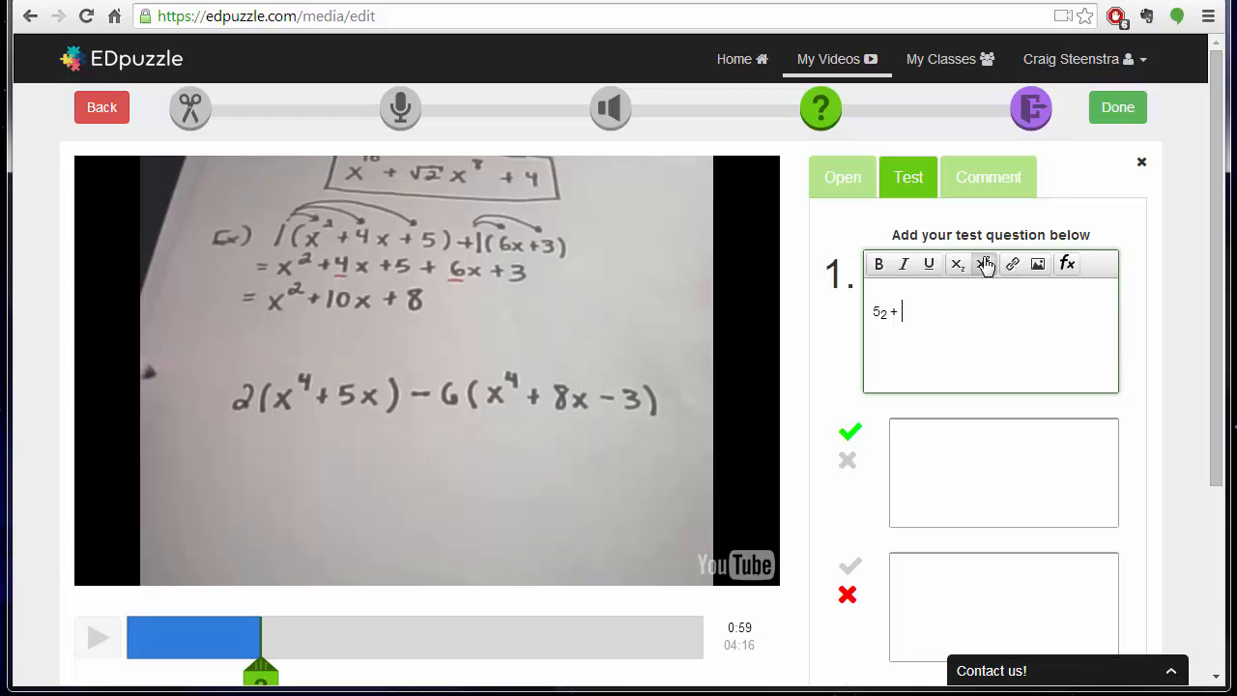
click(985, 265)
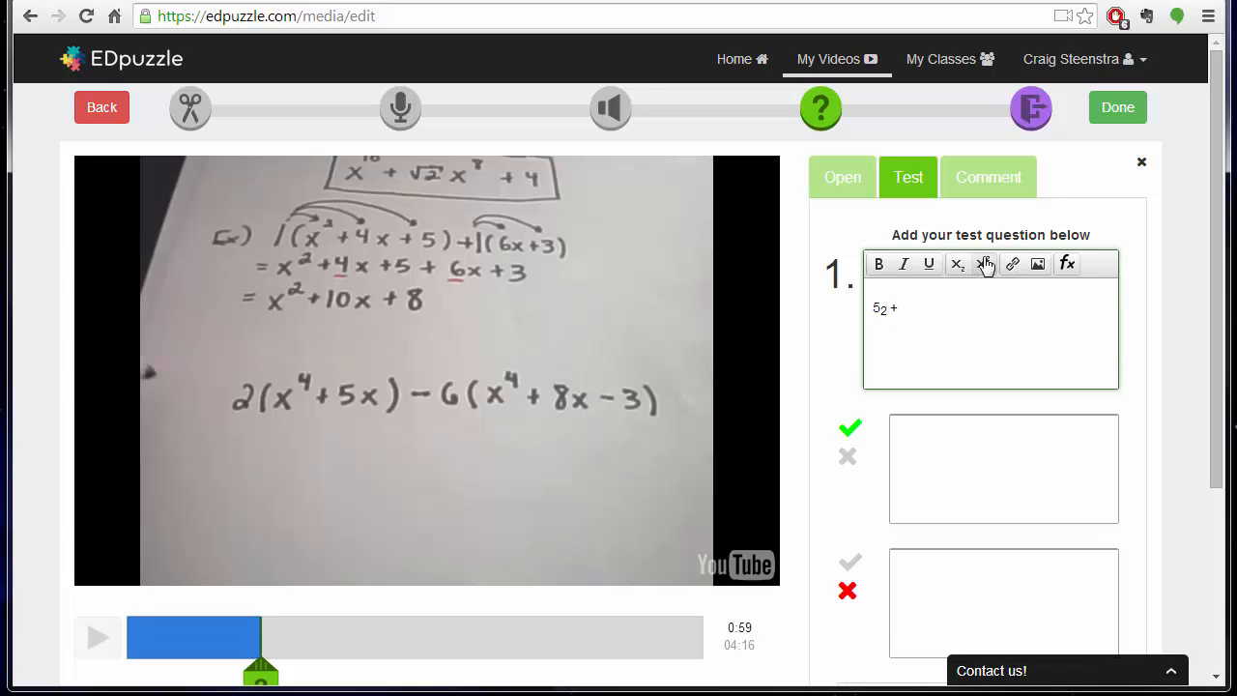
text(6)
click(985, 265)
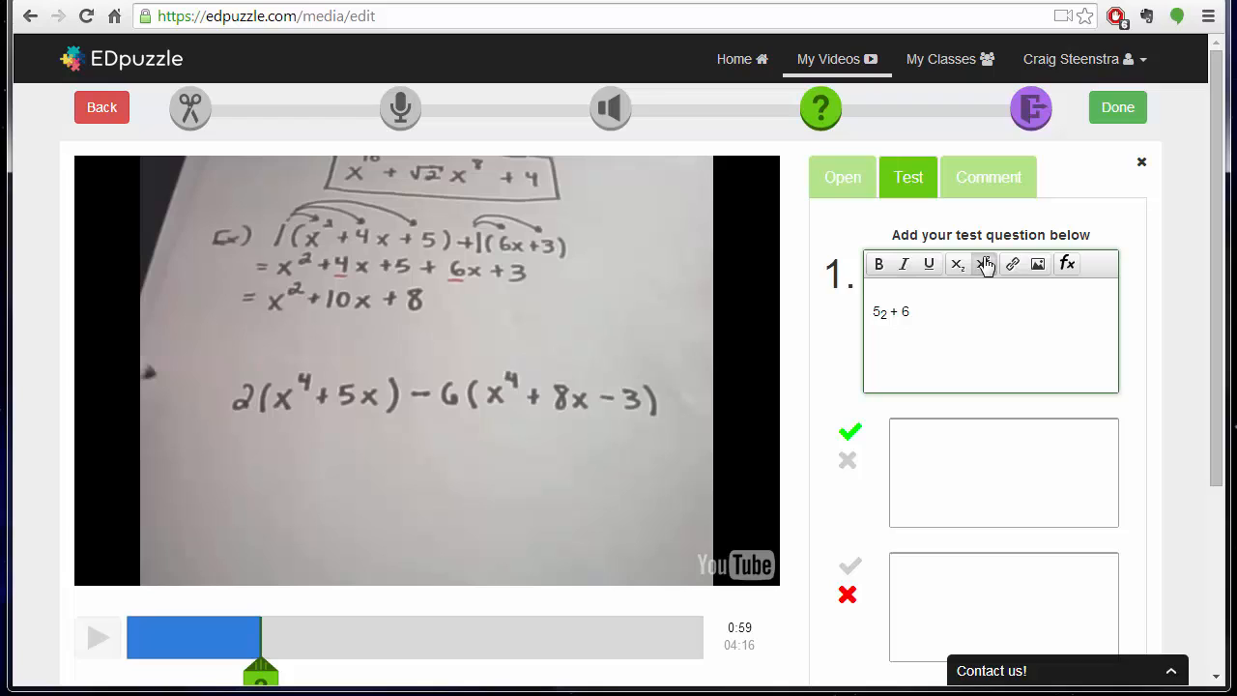
text(3 +)
Try to append "= x" to the expression, and clear the whole question text
key(BackSpace)
text(= x)
key(BackSpace)
key(BackSpace)
click(986, 269)
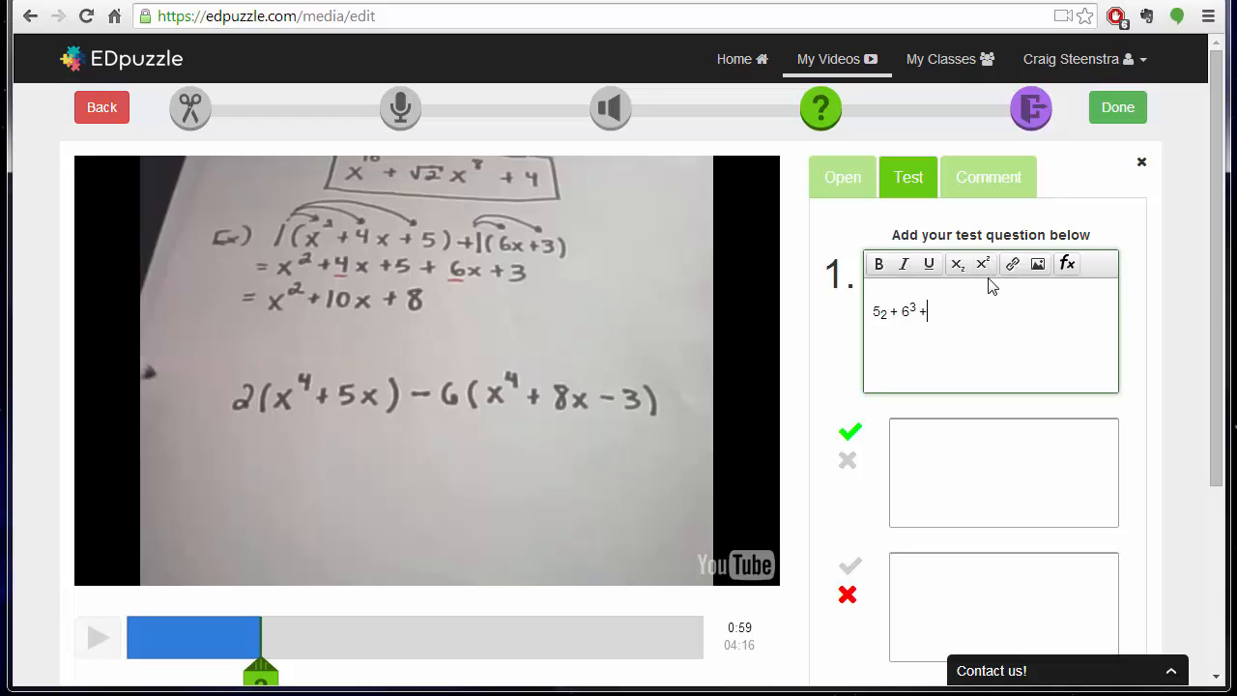
key(BackSpace)
text(= x)
drag(962, 308, 864, 309)
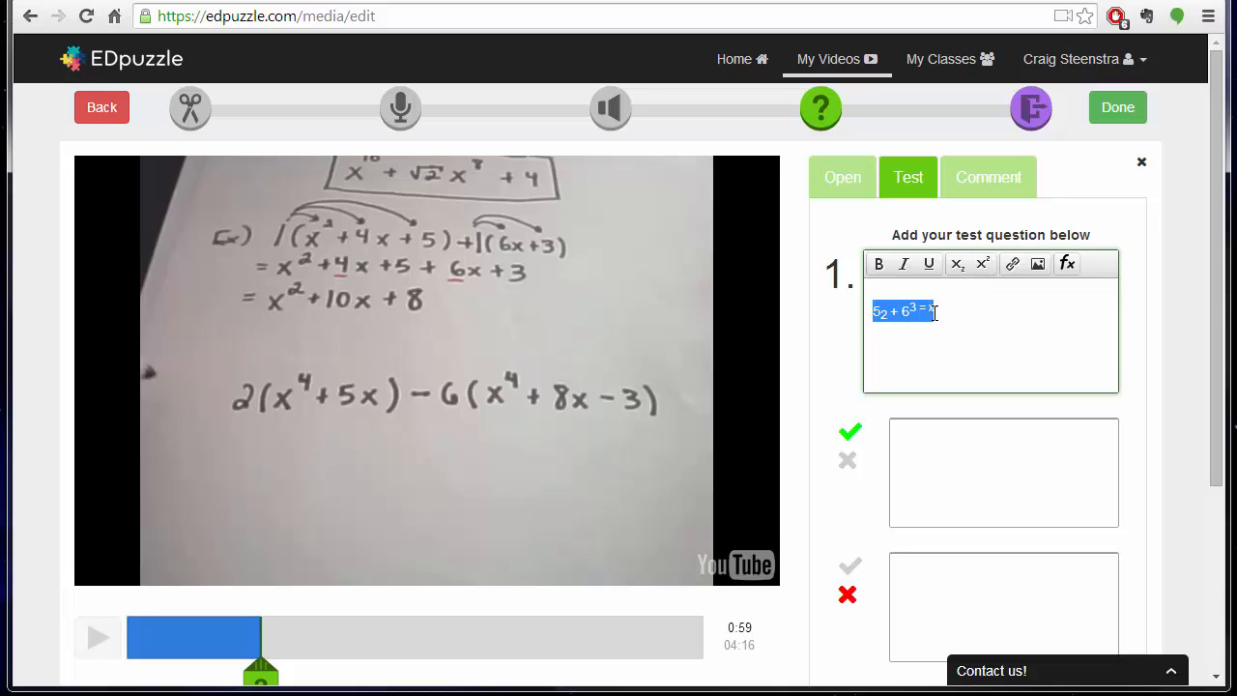
key(BackSpace)
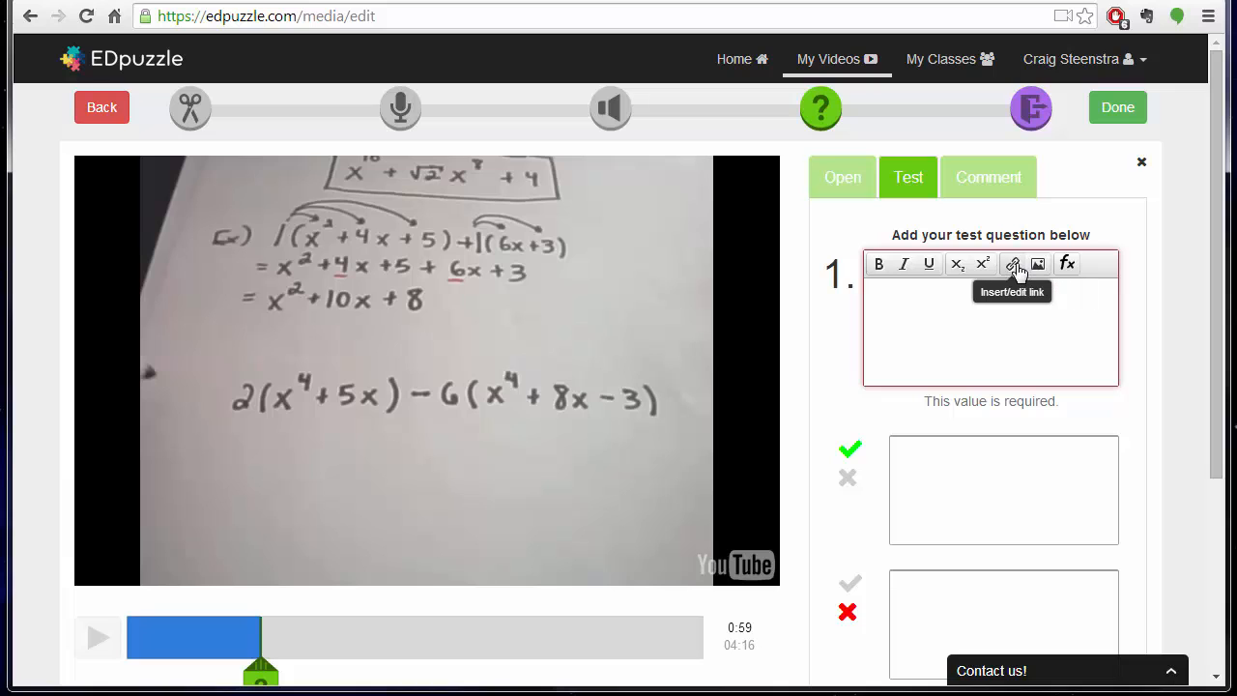
Start an equation for the test question in the Equation Editor with 4 raised to the power 4, "4^{4}"
click(1067, 265)
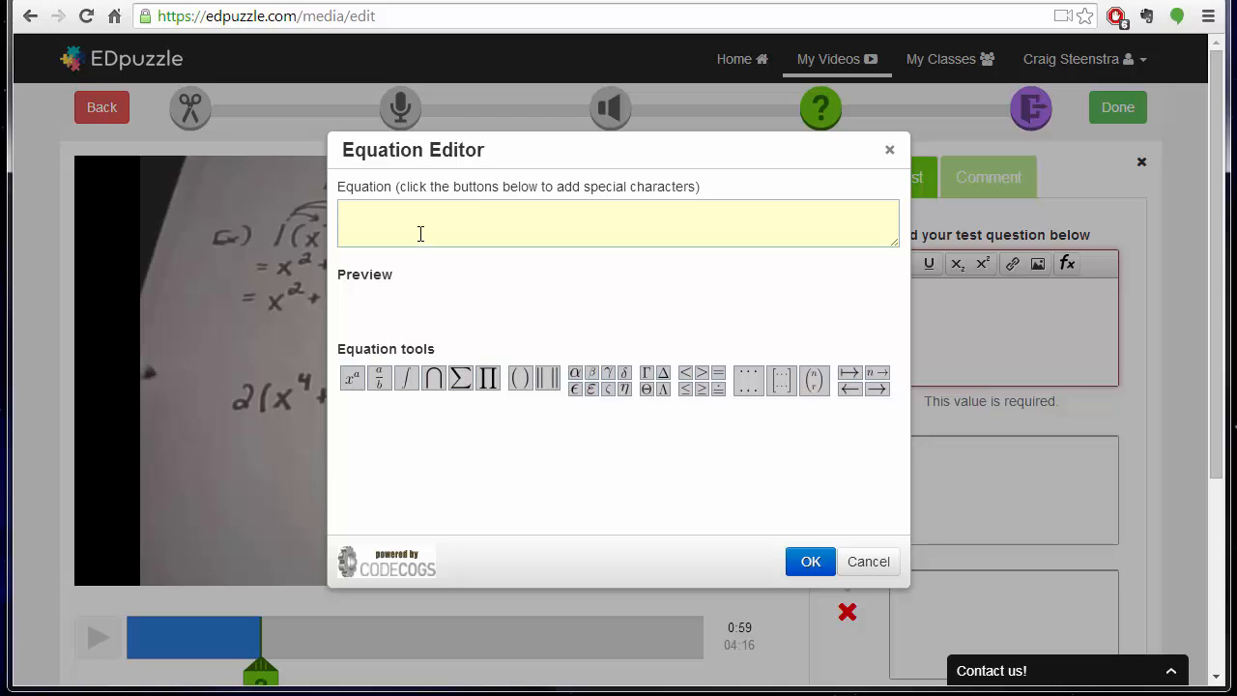
text(4)
mouse_move(350, 377)
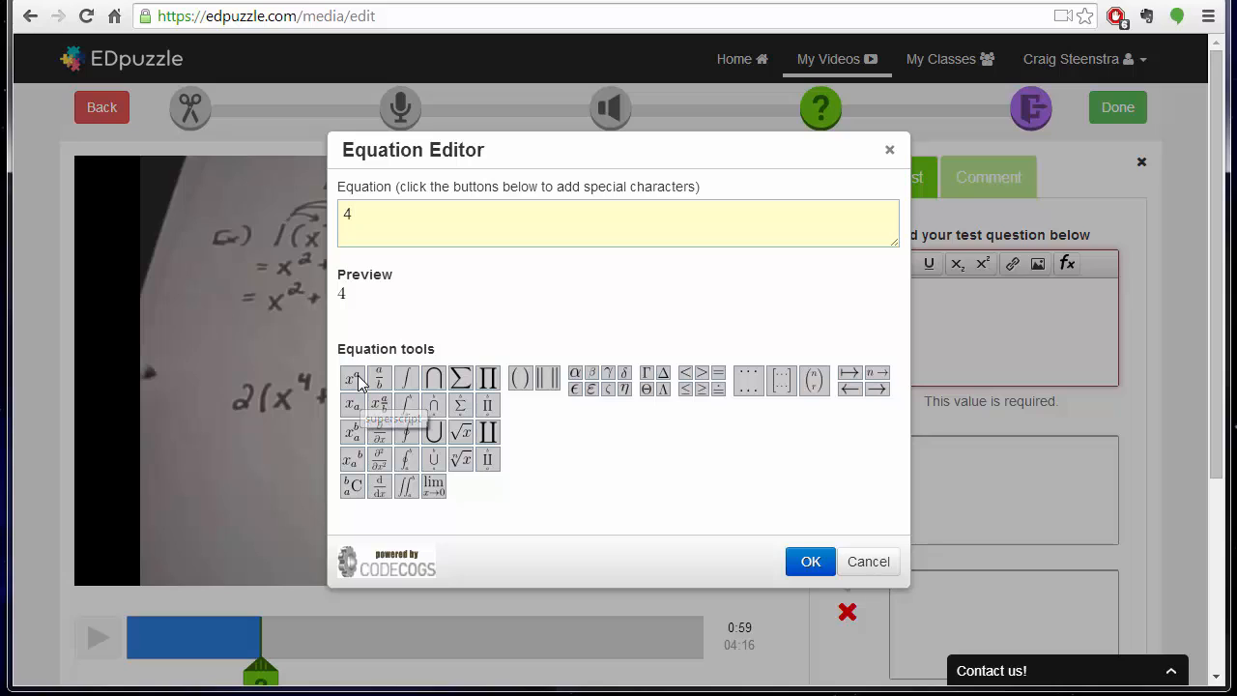
click(358, 375)
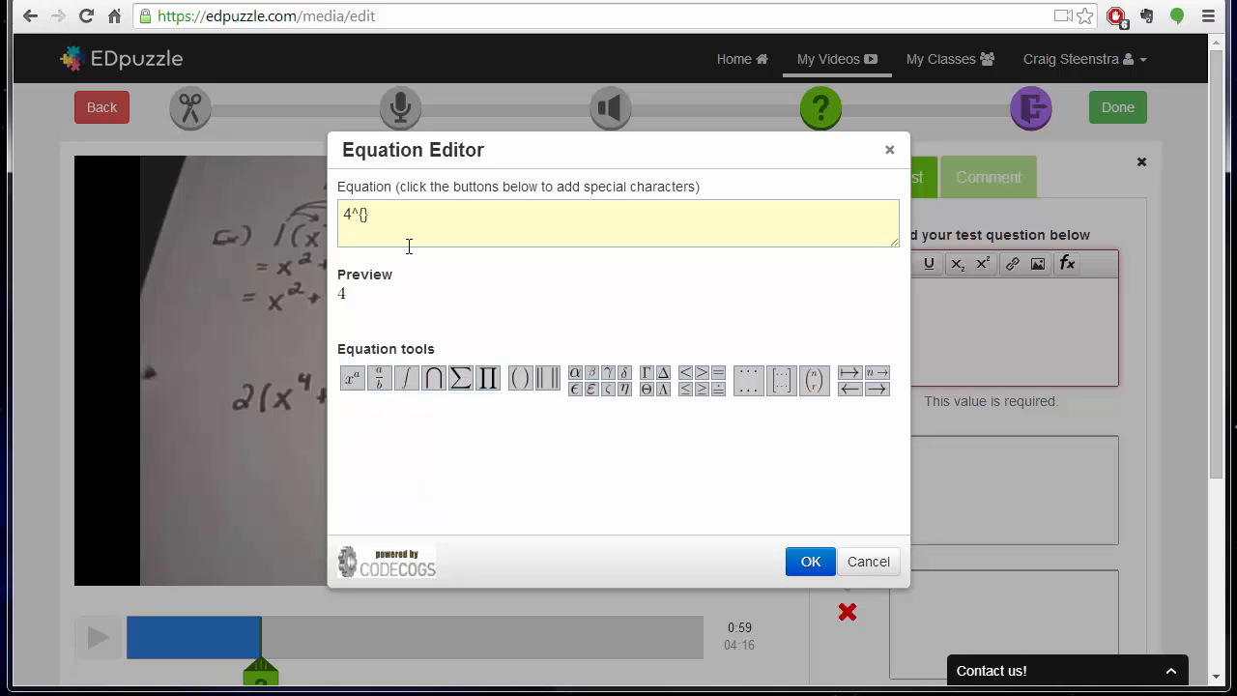
click(365, 215)
text(4)
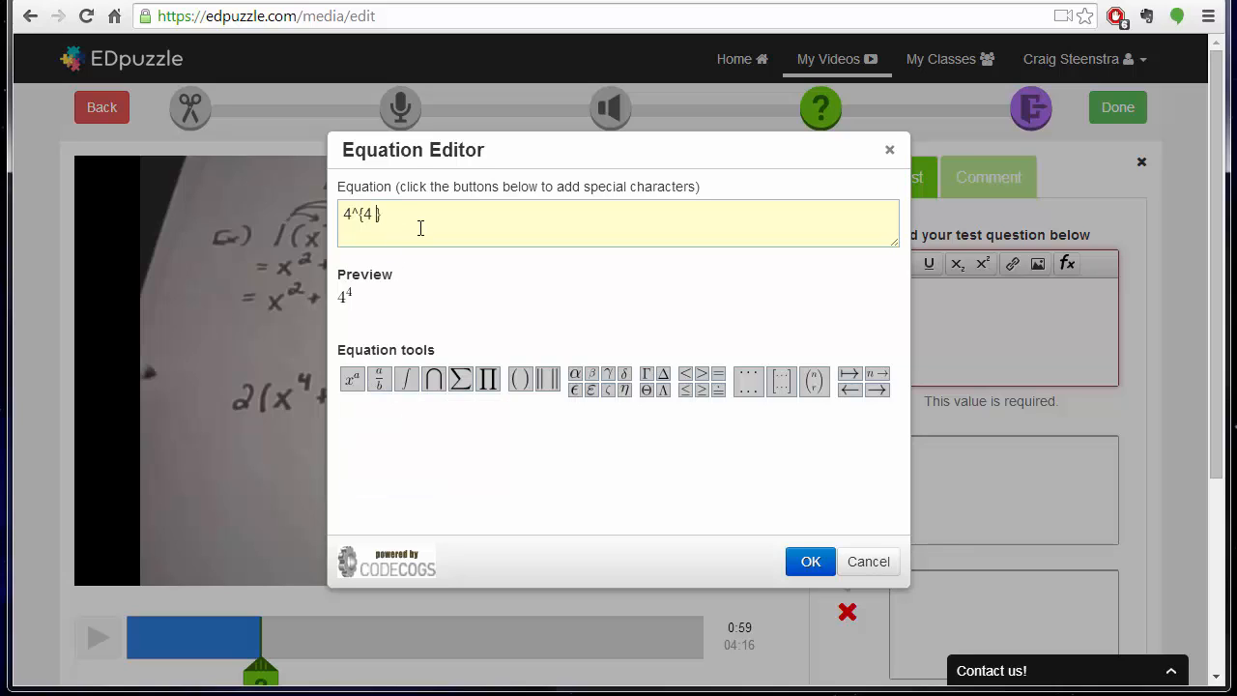
key(BackSpace)
click(421, 227)
Extend the equation with "\geqslant 6\frac{4}{6}" and insert it into the question
mouse_move(699, 386)
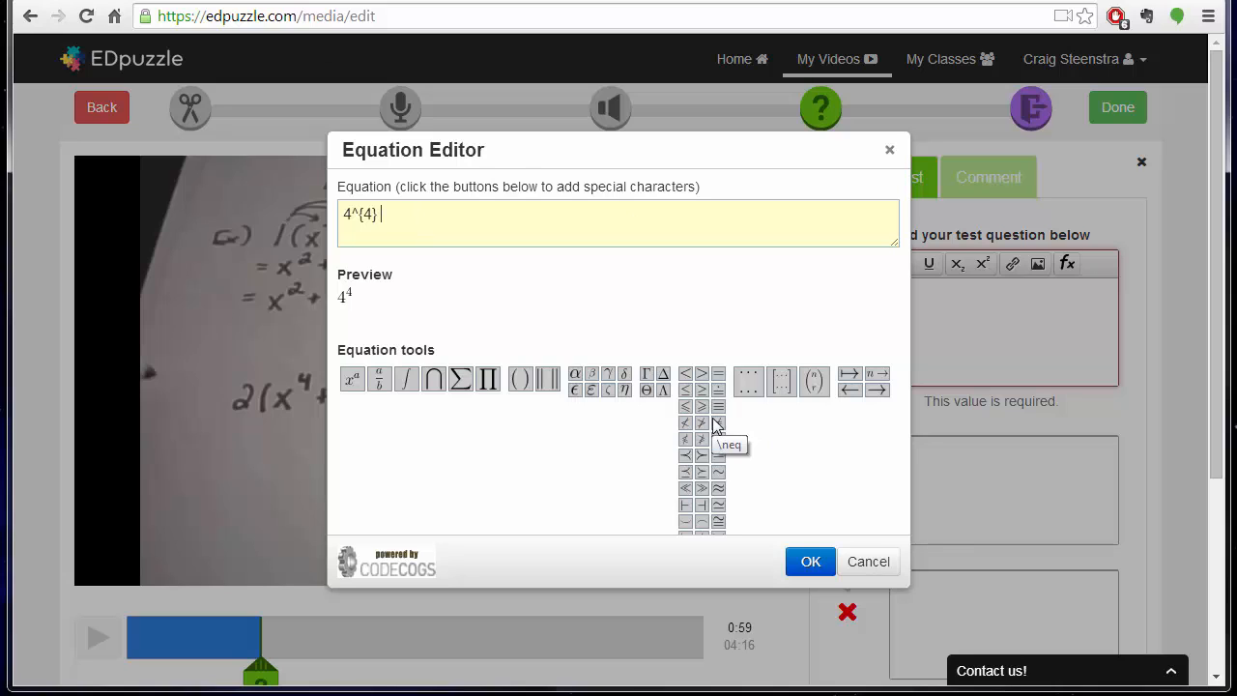
click(703, 410)
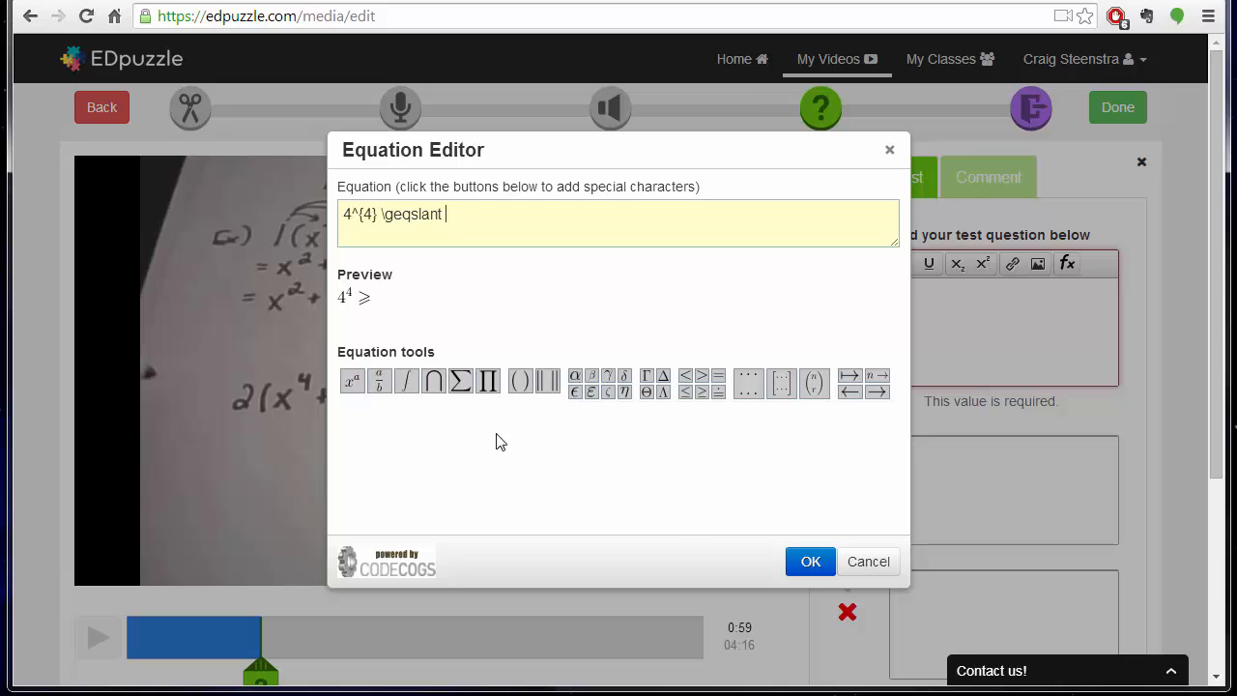
text(6)
mouse_move(385, 385)
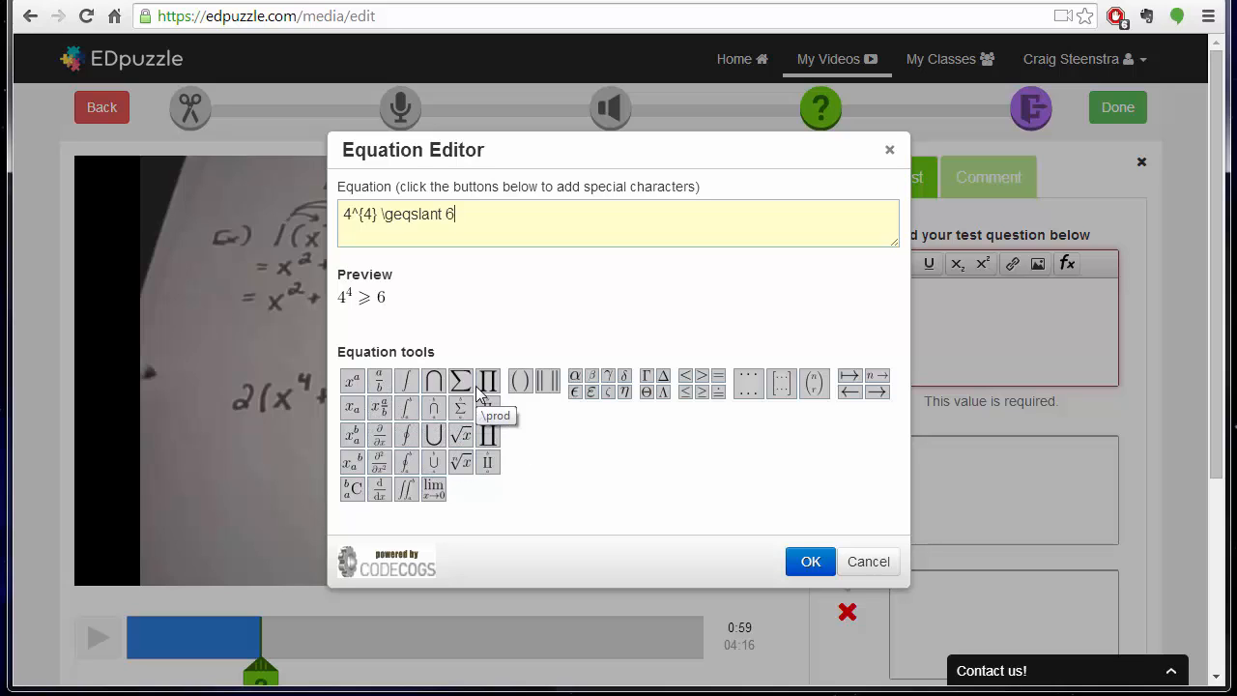
click(379, 383)
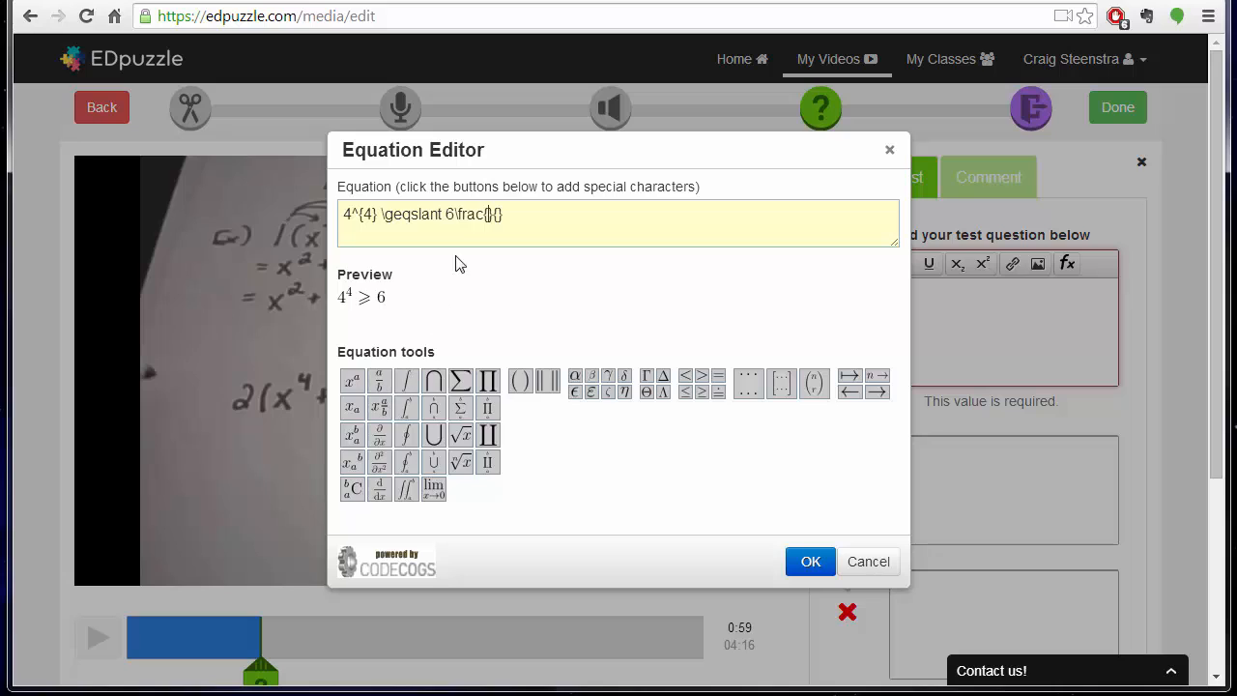
click(481, 219)
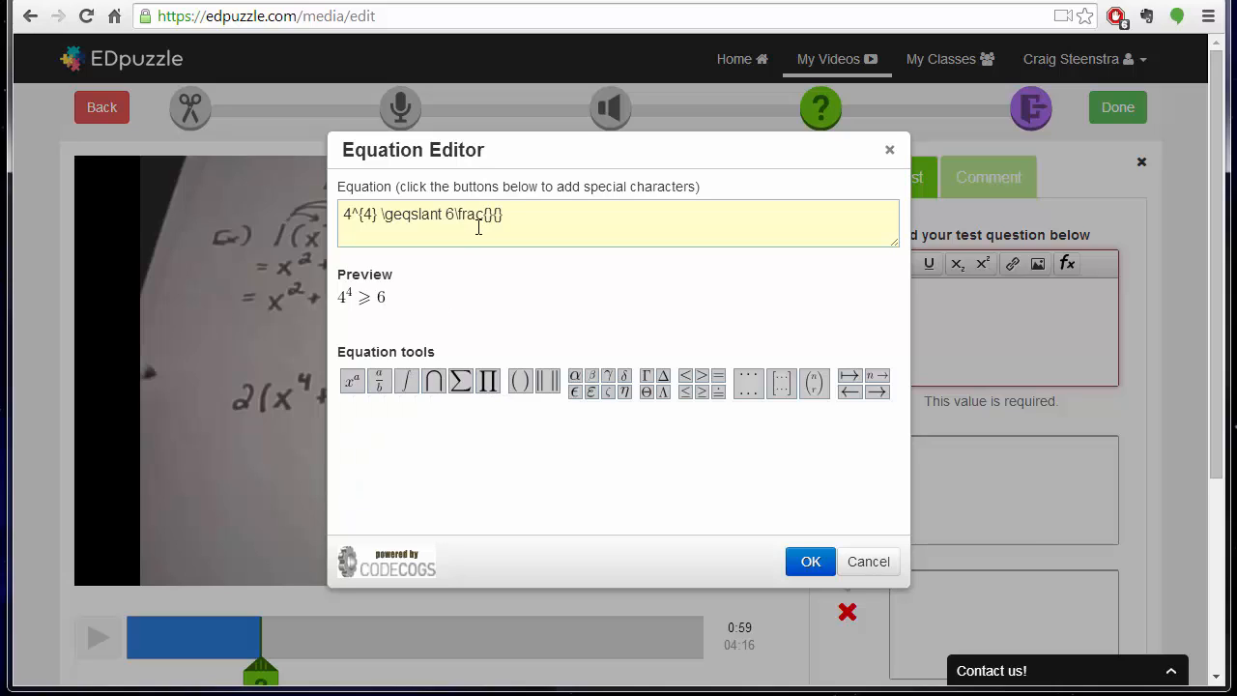
text(4)
click(508, 217)
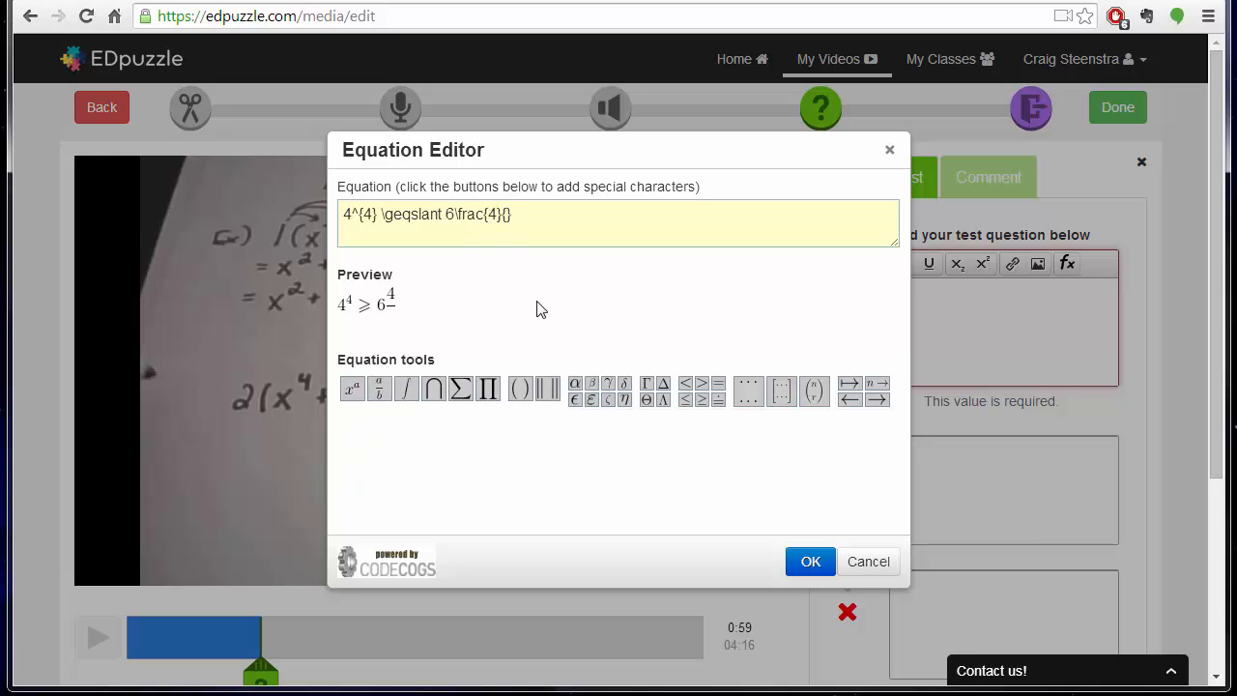
text(6)
click(810, 562)
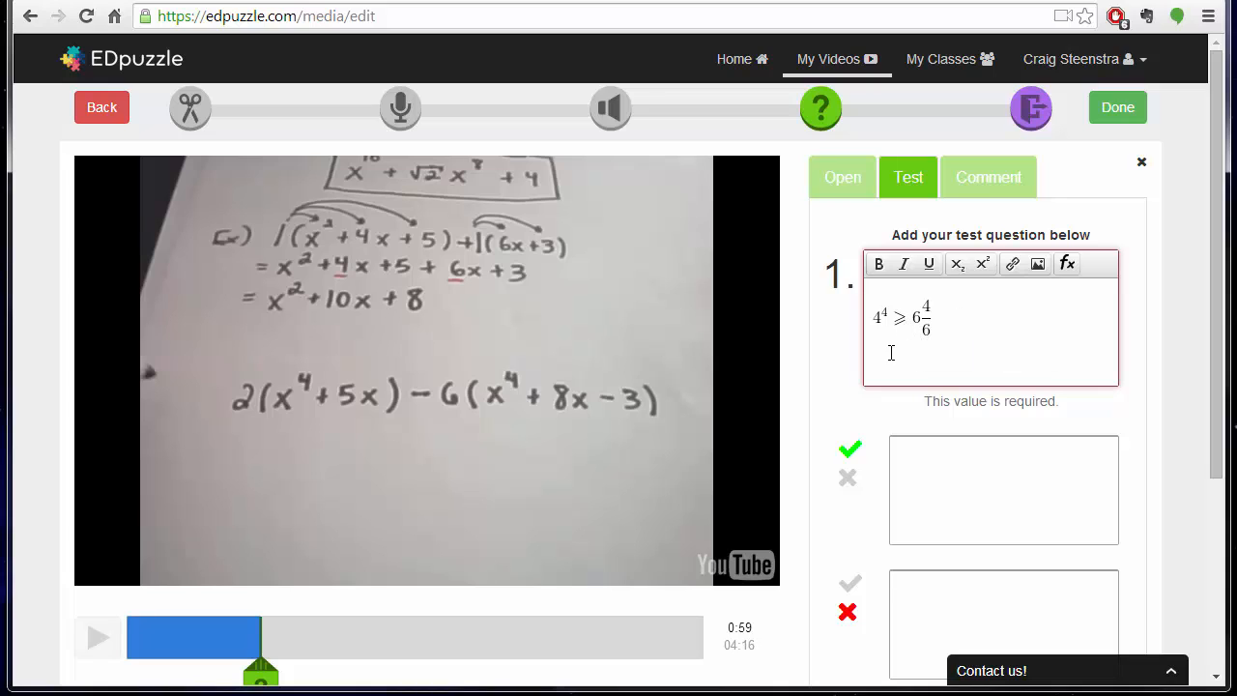
Enter "Correct" as the first answer and "False" as the second answer of the equation test question
click(900, 321)
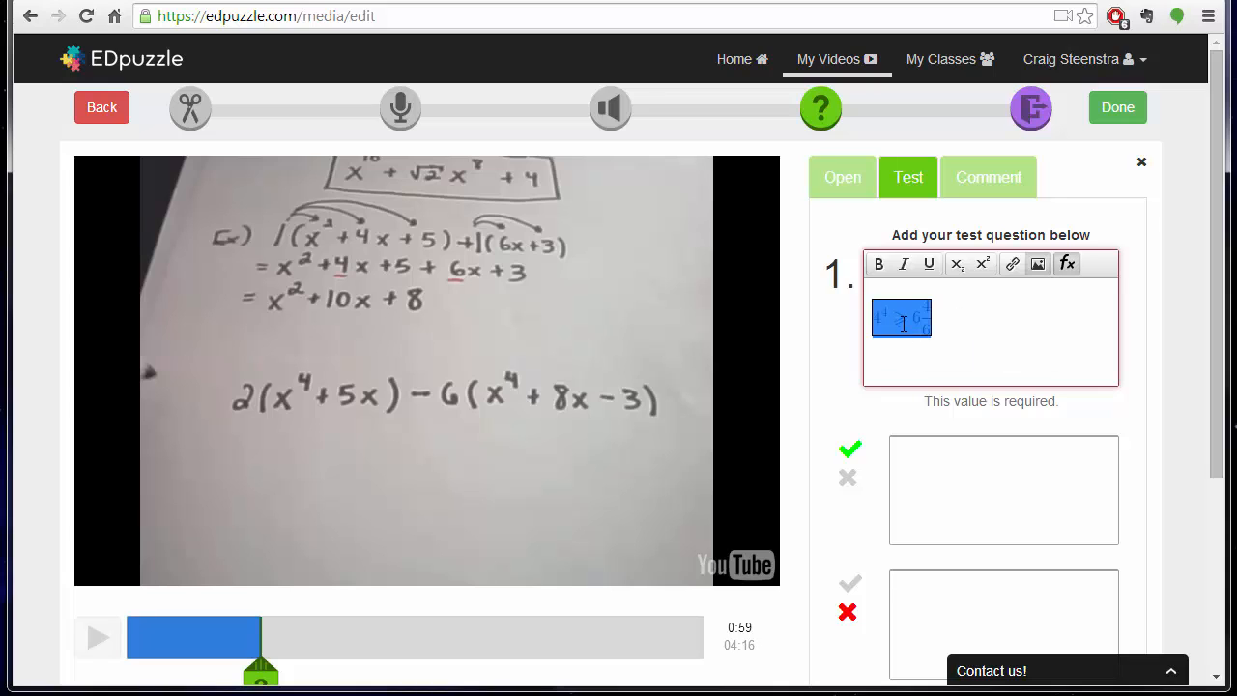
click(984, 333)
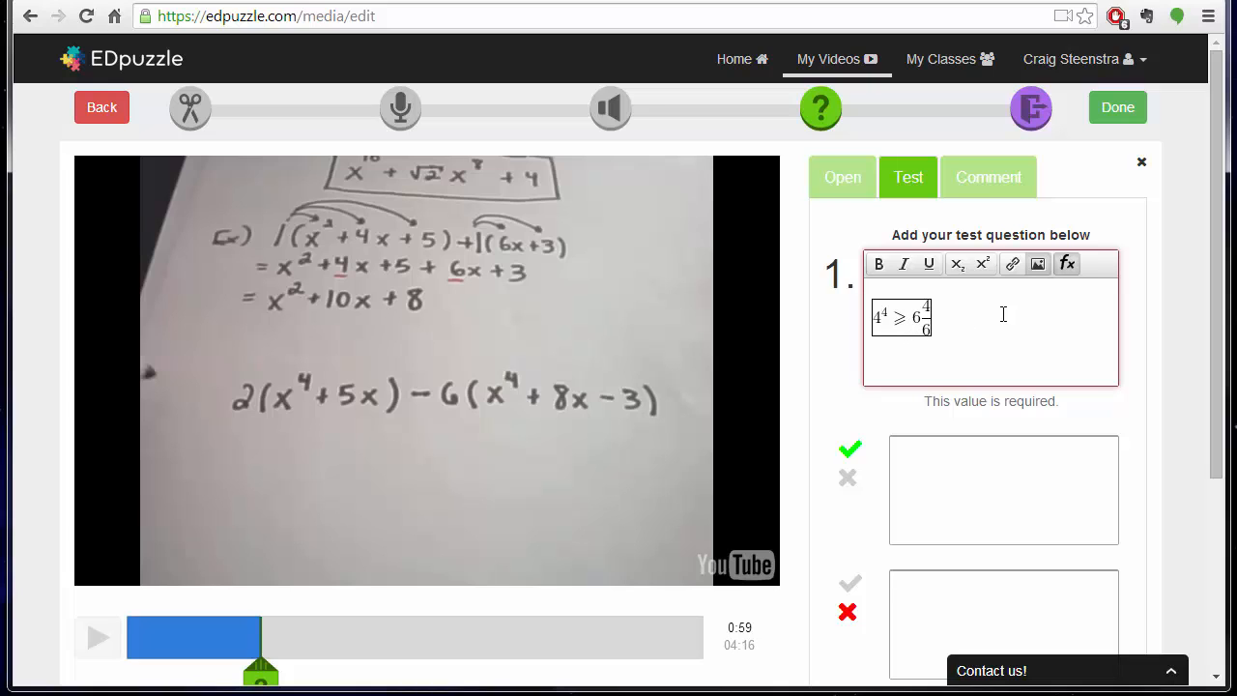
click(969, 471)
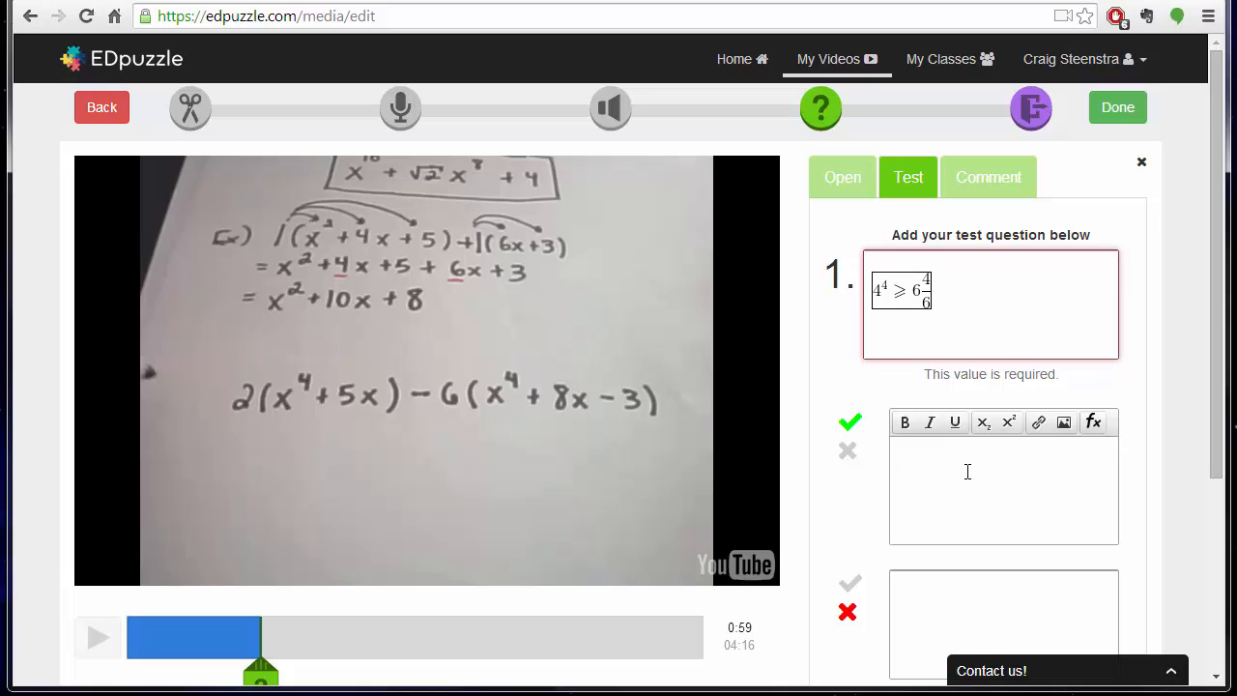
scroll(968, 472, down, 1)
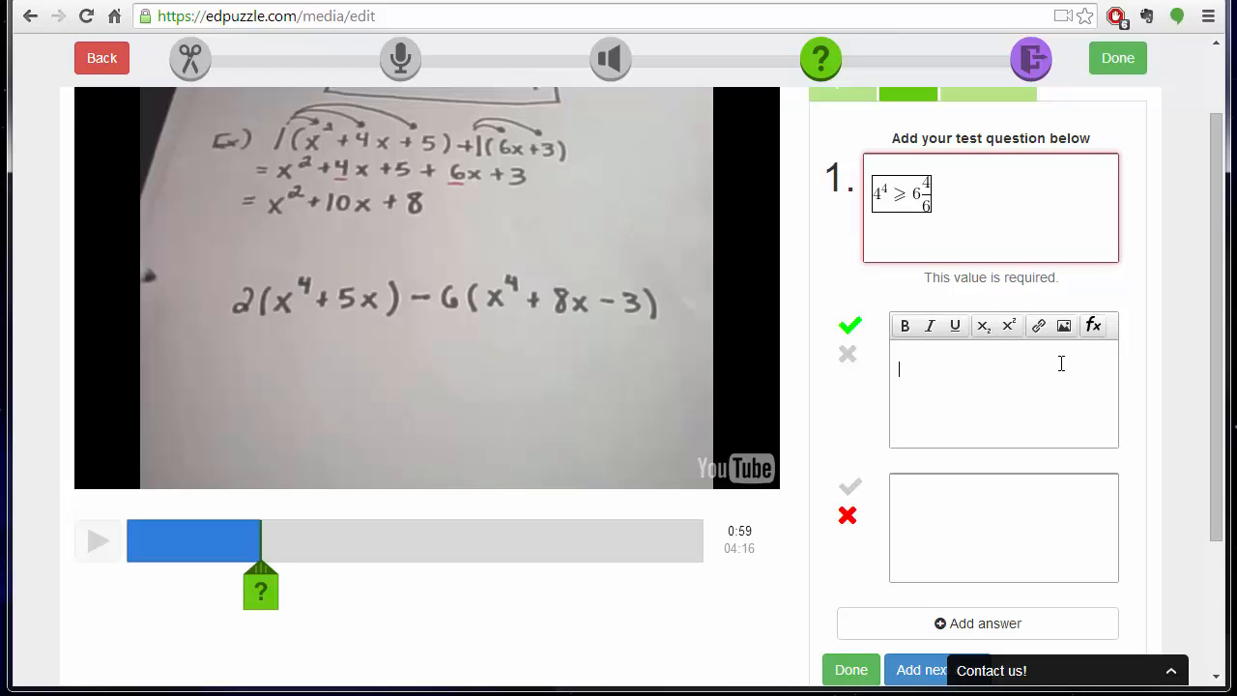
text(Correct)
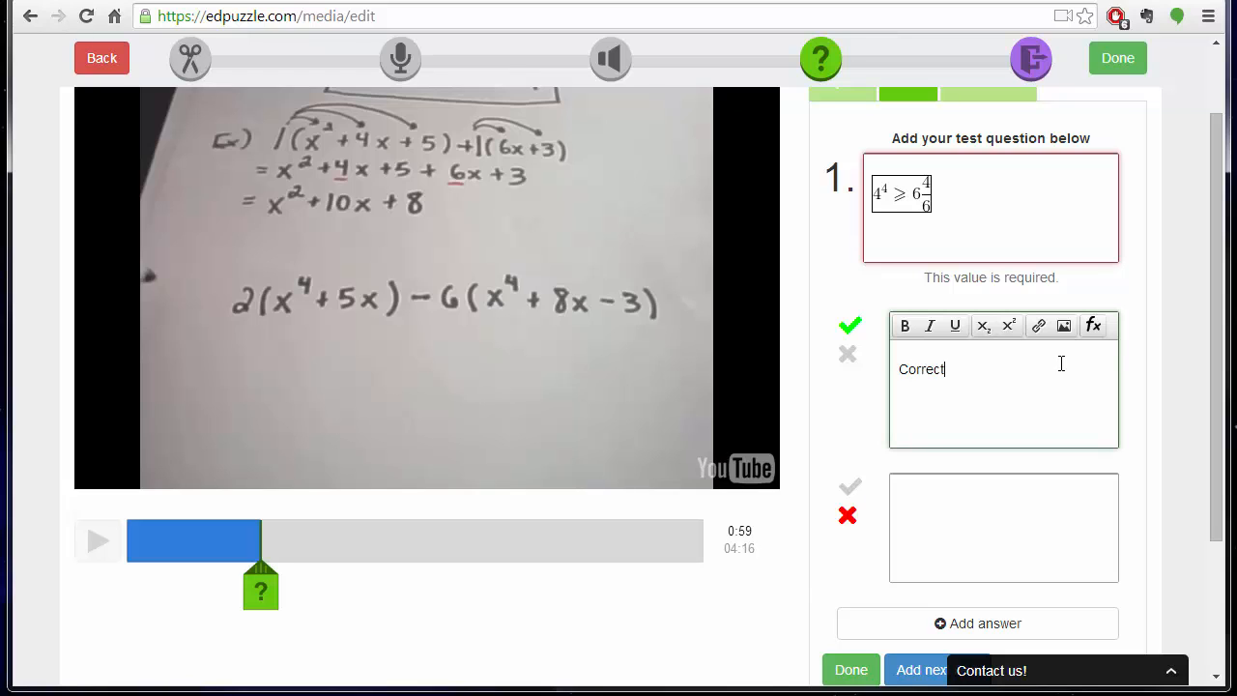
click(953, 534)
text(False)
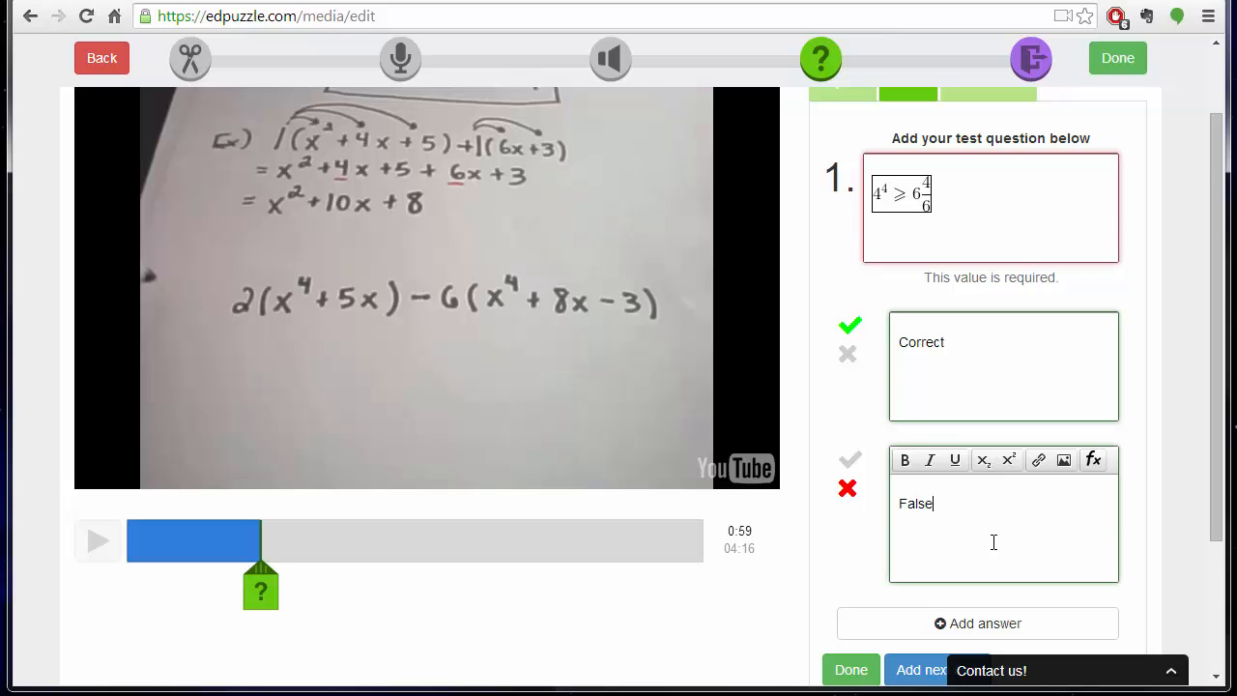
Mark the "False" answer as the right one and the "Correct" answer as wrong
scroll(1047, 501, down, 1)
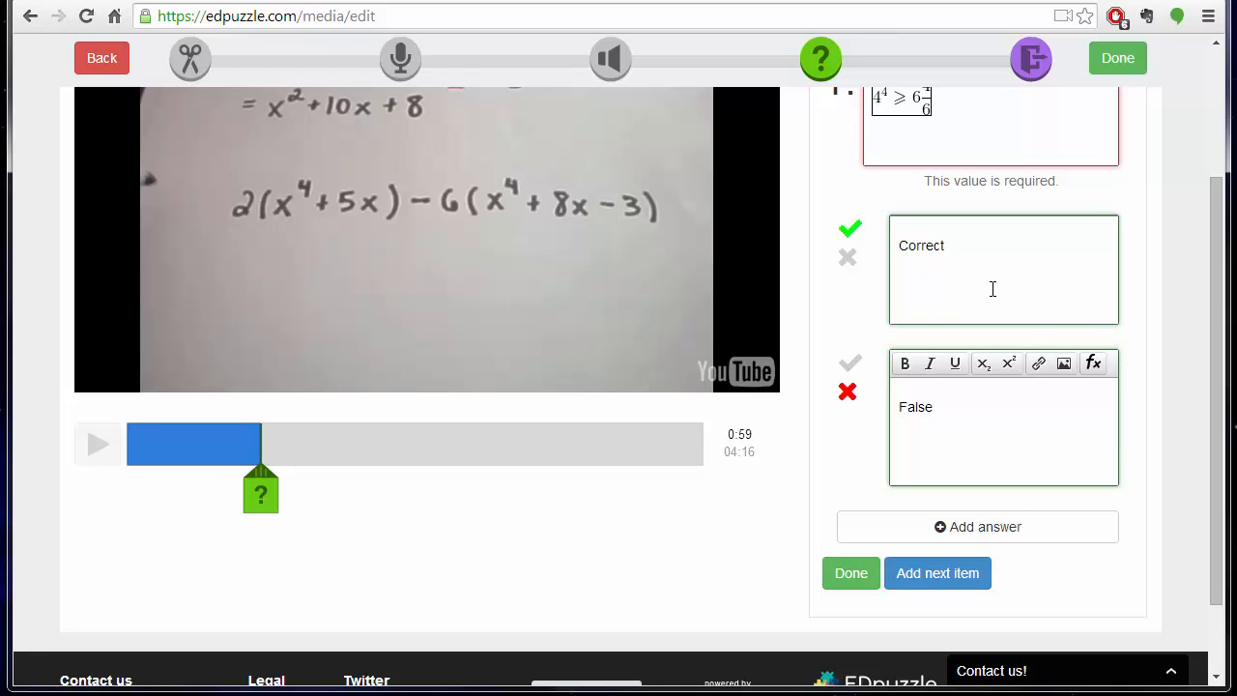
click(851, 364)
click(848, 260)
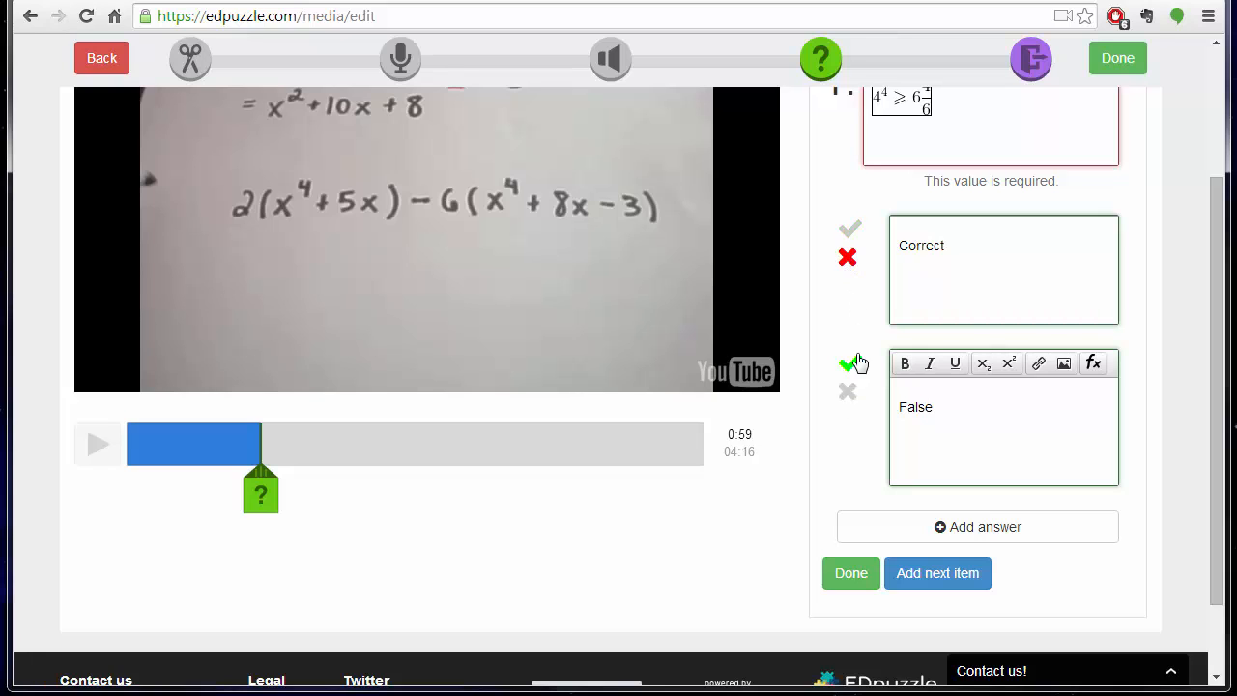
scroll(1062, 327, down, 1)
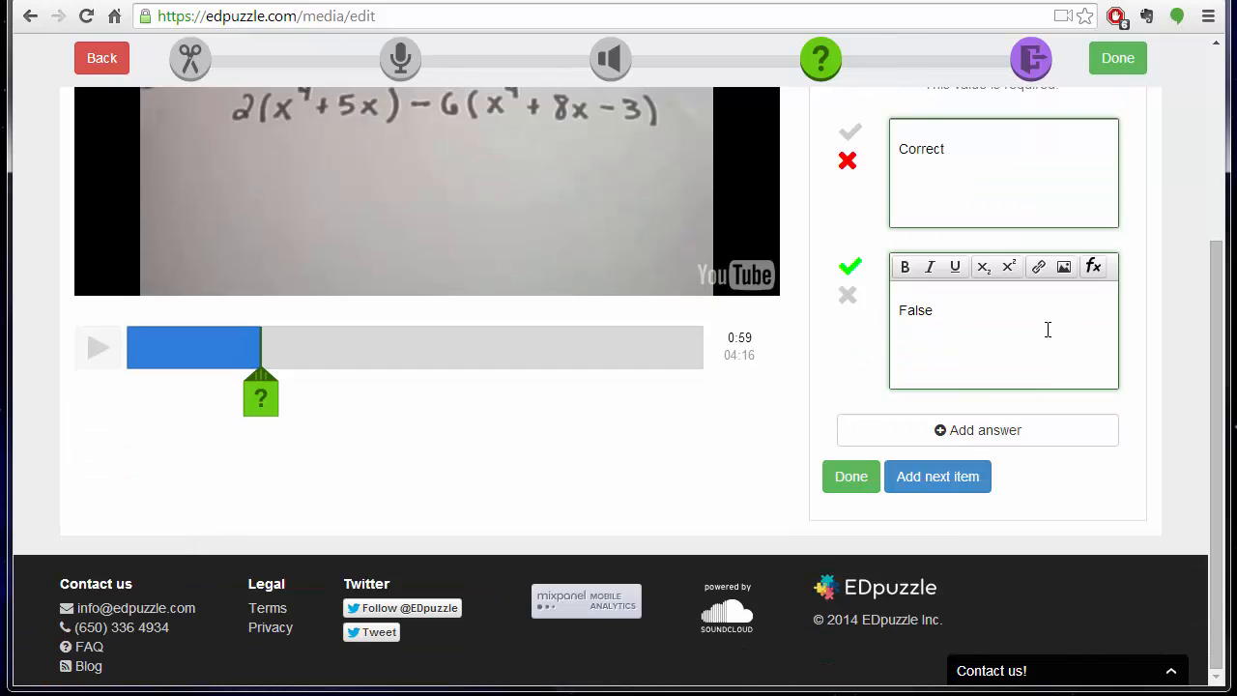
scroll(952, 435, up, 1)
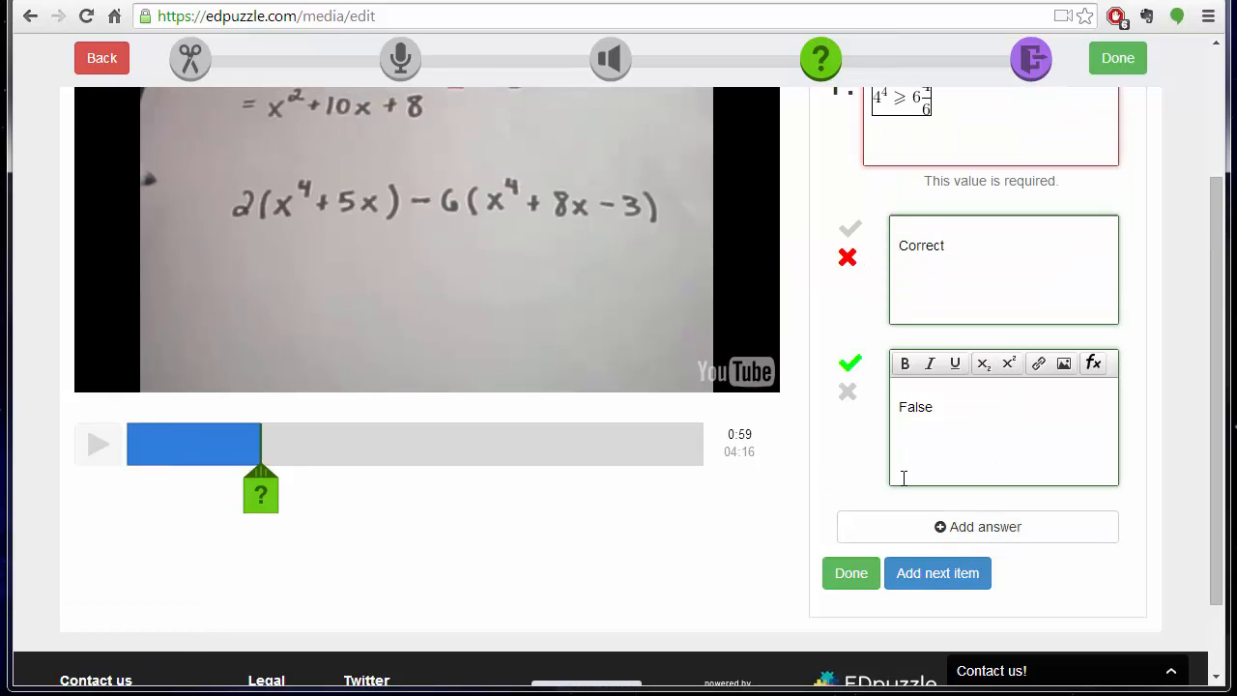
Add a third, wrong answer reading "fwewegrag" and save the test question
click(1006, 529)
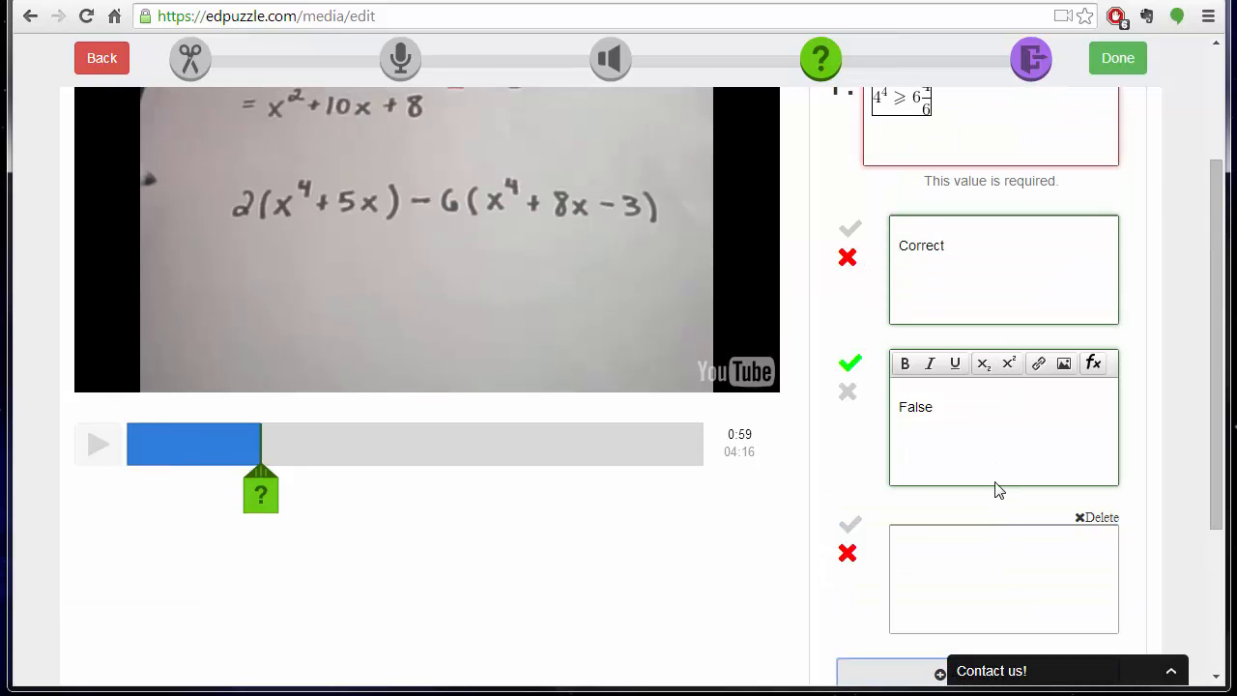
scroll(998, 490, down, 3)
click(985, 357)
text(fwewegrag)
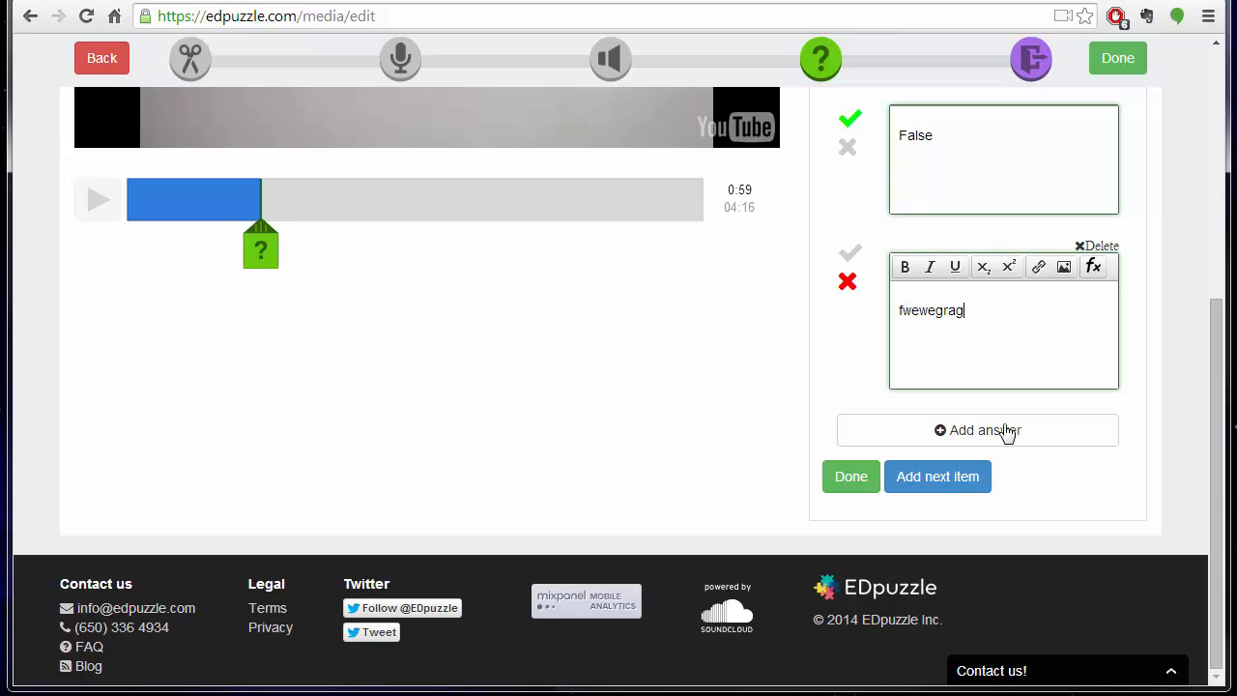
scroll(1122, 512, up, 1)
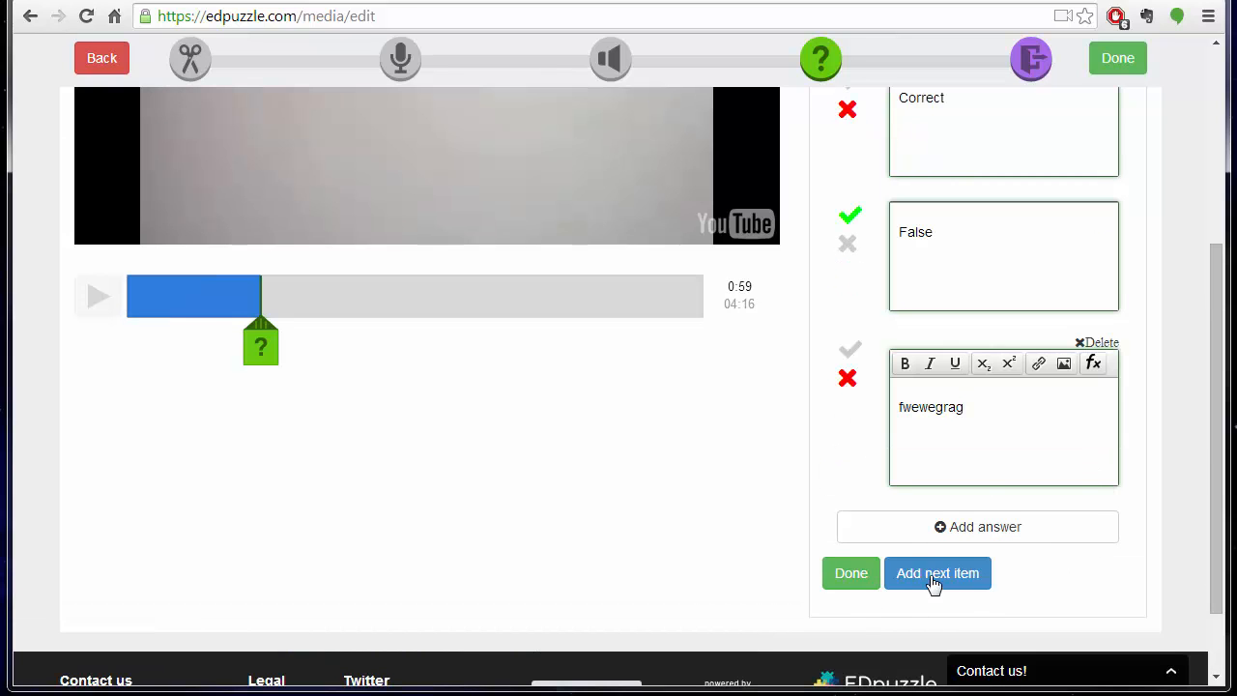
click(850, 578)
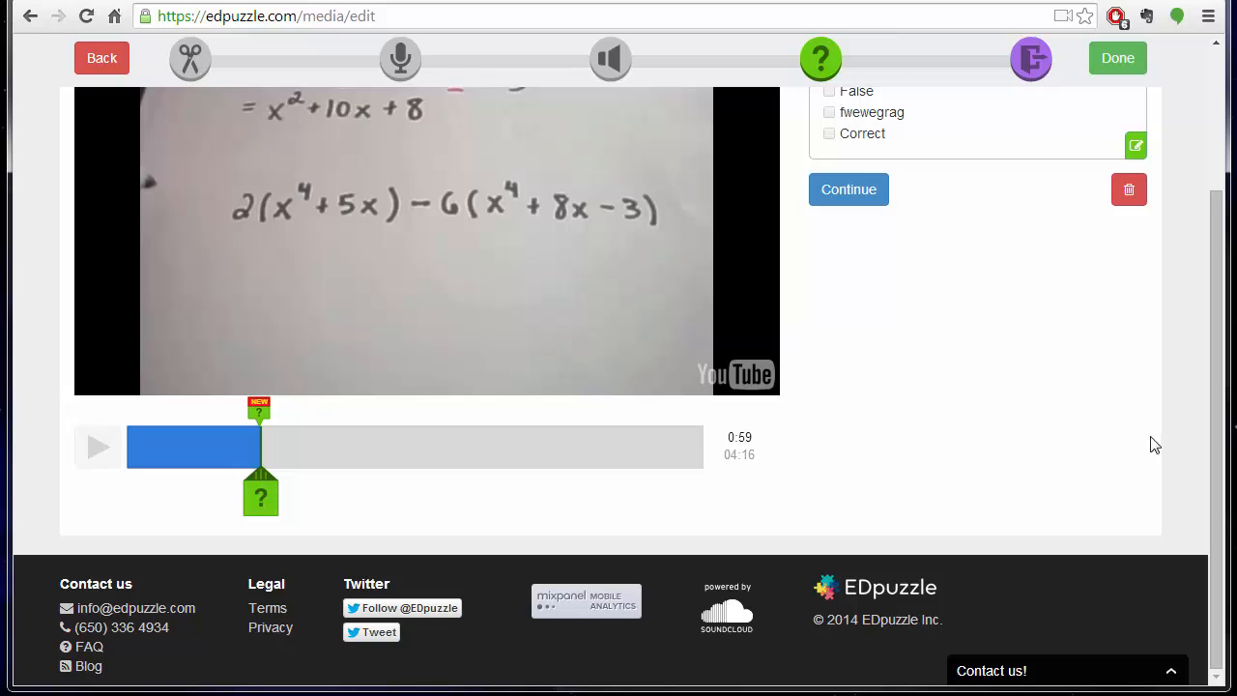
scroll(1032, 428, up, 2)
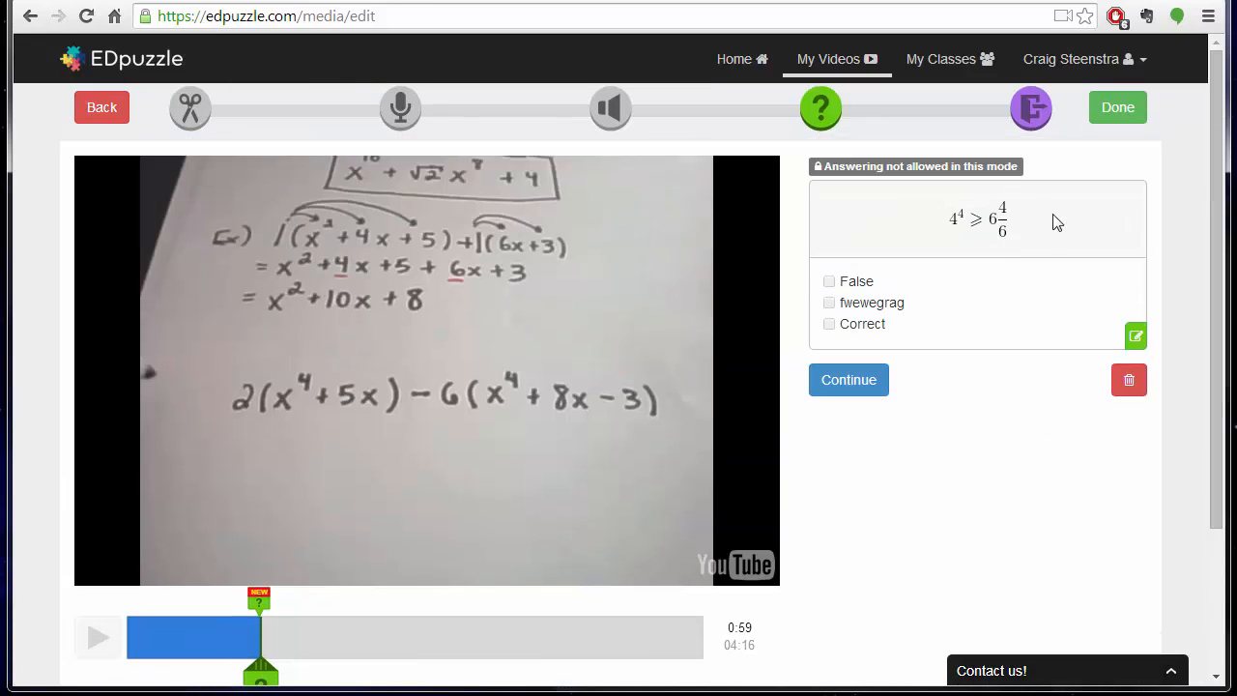
Leave the question preview, pause the video, and start a new open question at 03:46 on the timeline
click(862, 381)
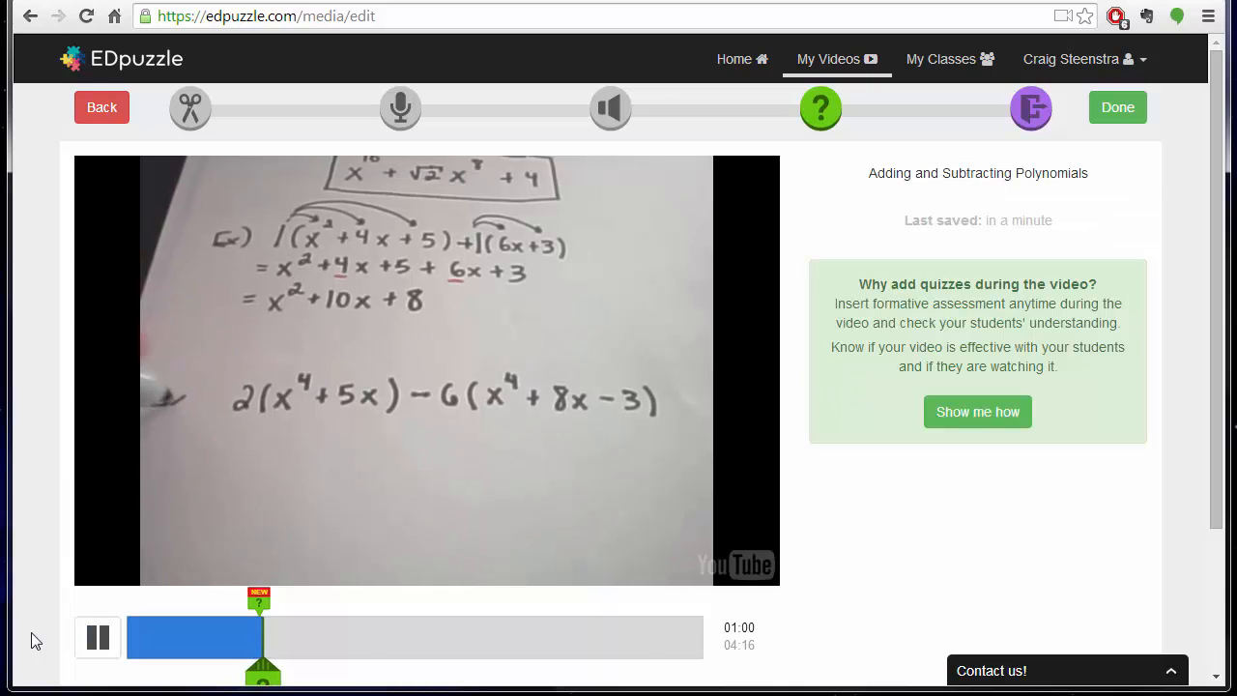
click(97, 637)
scroll(416, 626, down, 1)
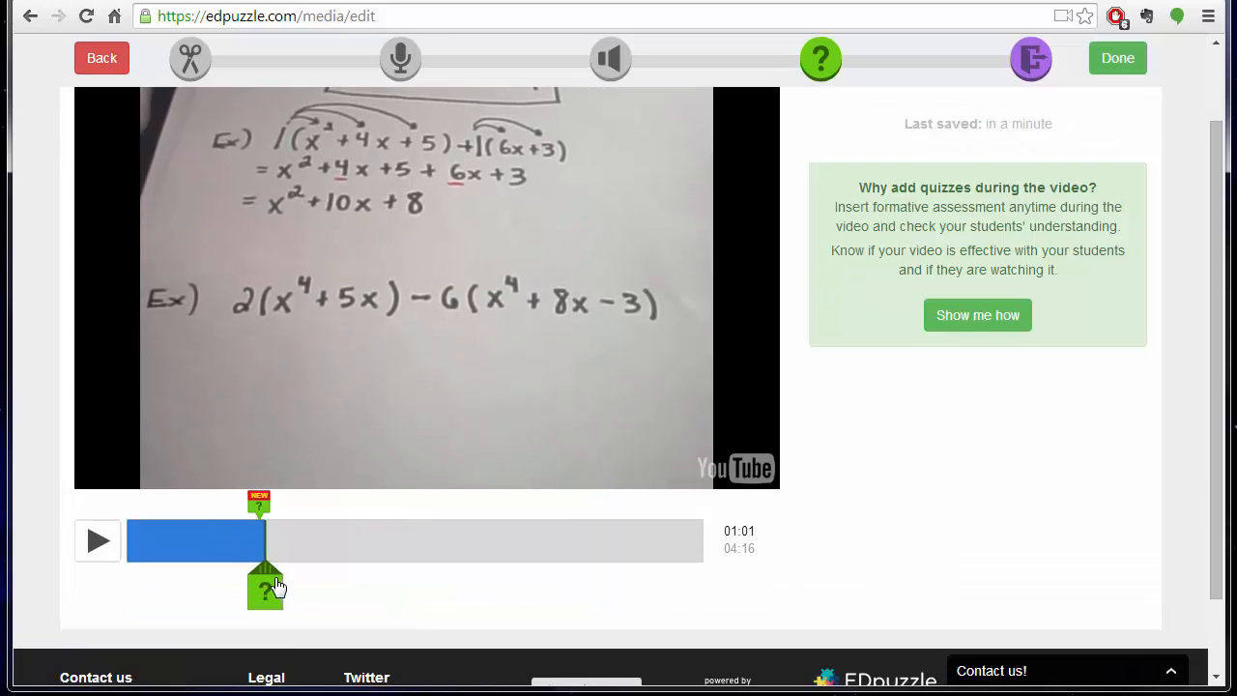
mouse_move(268, 591)
mouse_down()
mouse_move(552, 570)
mouse_move(639, 583)
mouse_up()
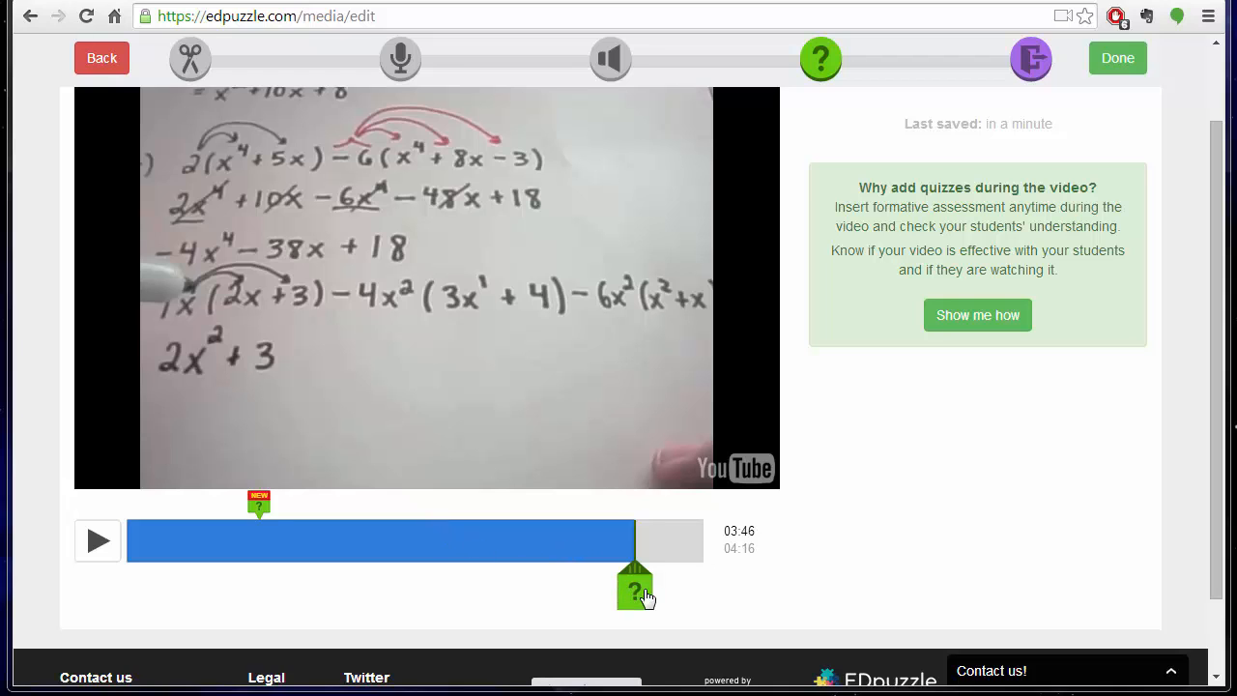
click(643, 595)
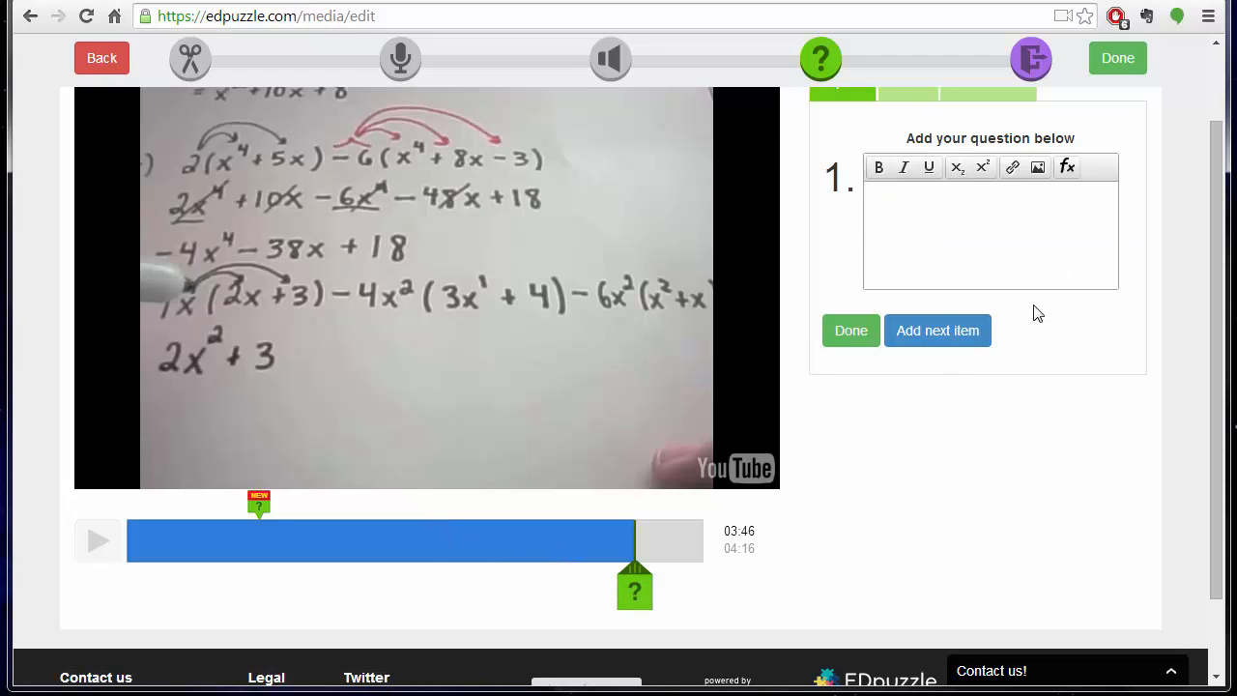
scroll(1037, 310, up, 1)
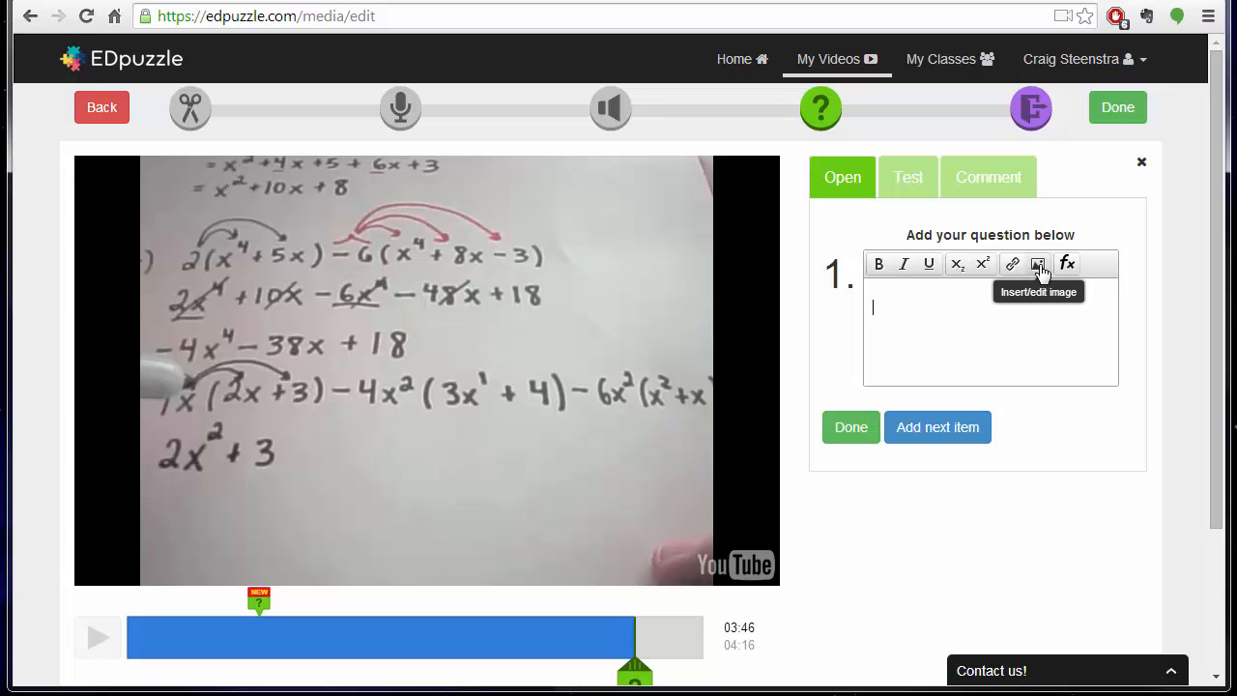
Switch to the YouTube browser tab and search Google Images from there for "quadratic graph"
click(1040, 268)
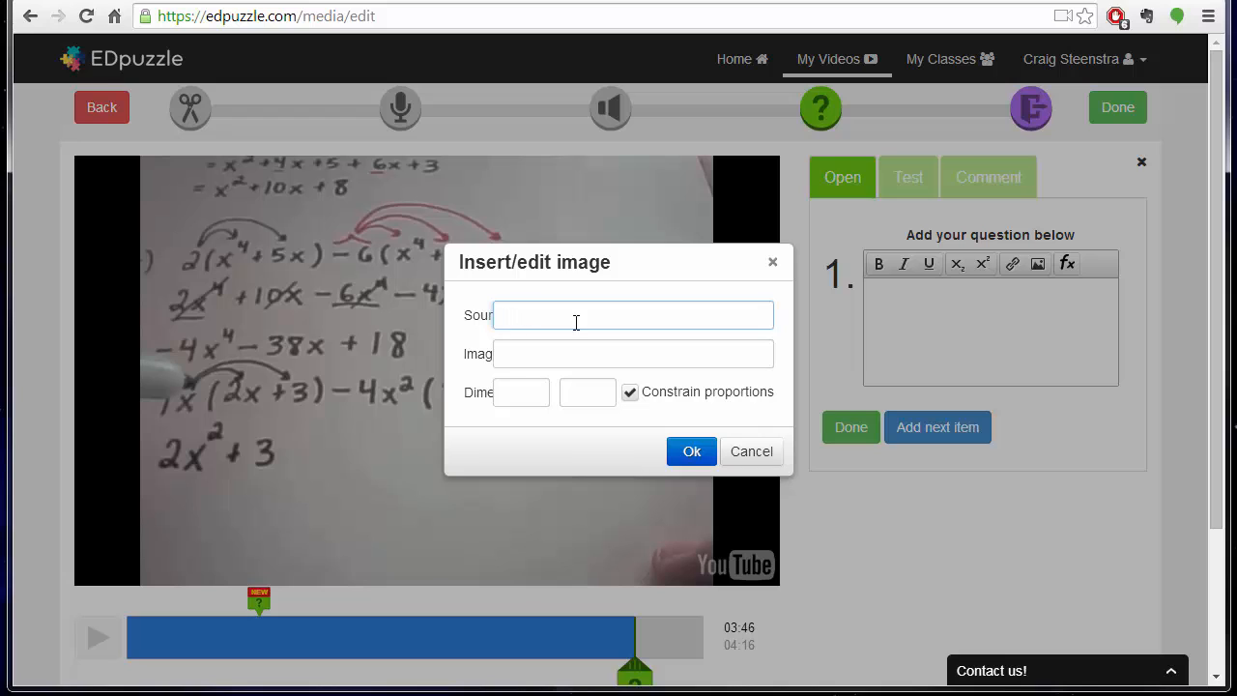
click(745, 456)
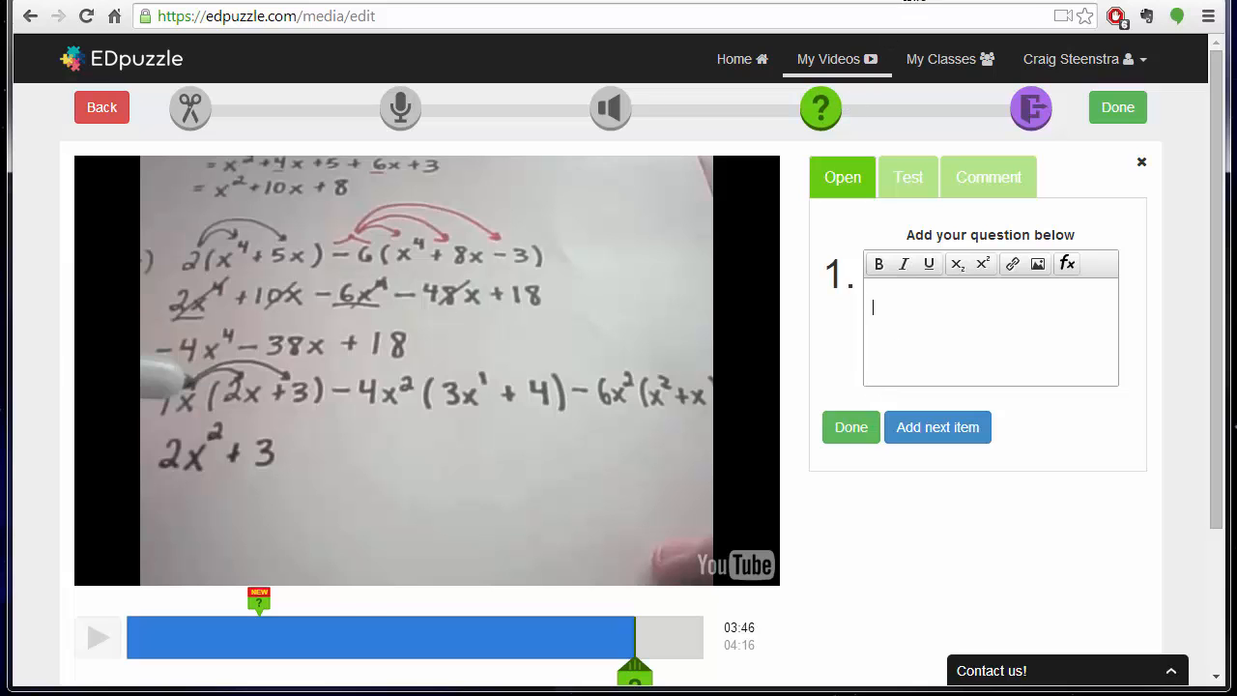
click(566, 1)
click(555, 21)
text(quadratic)
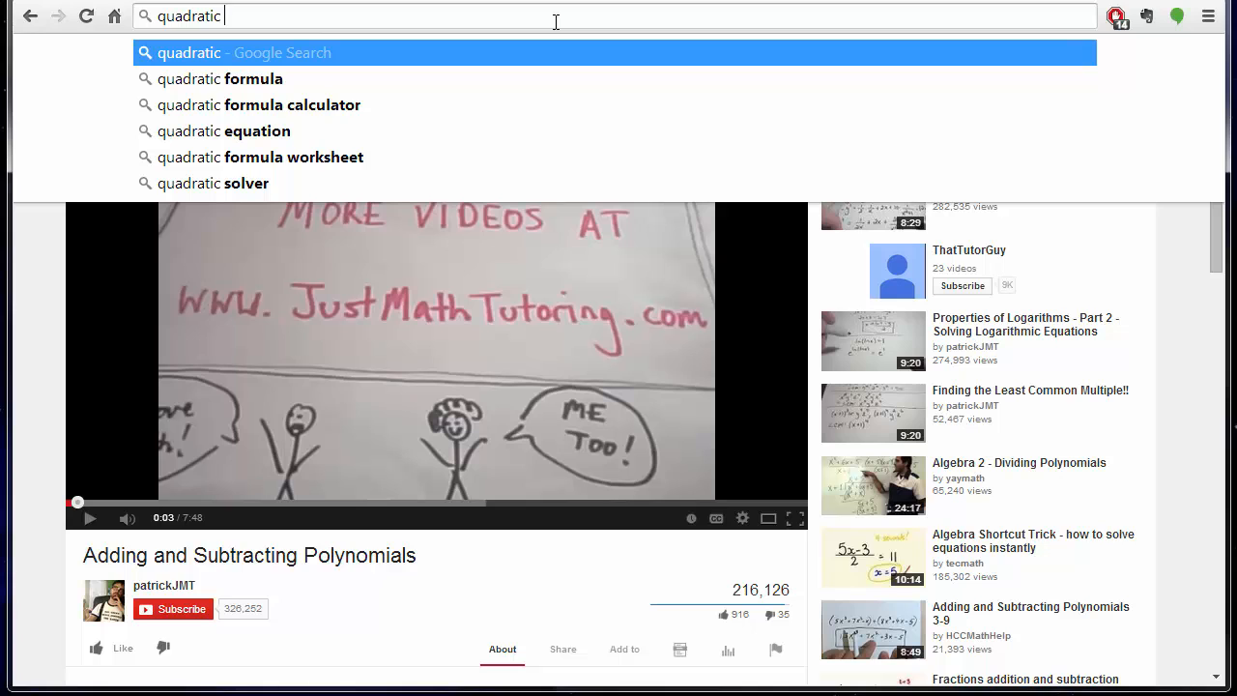
text( graph)
key(Return)
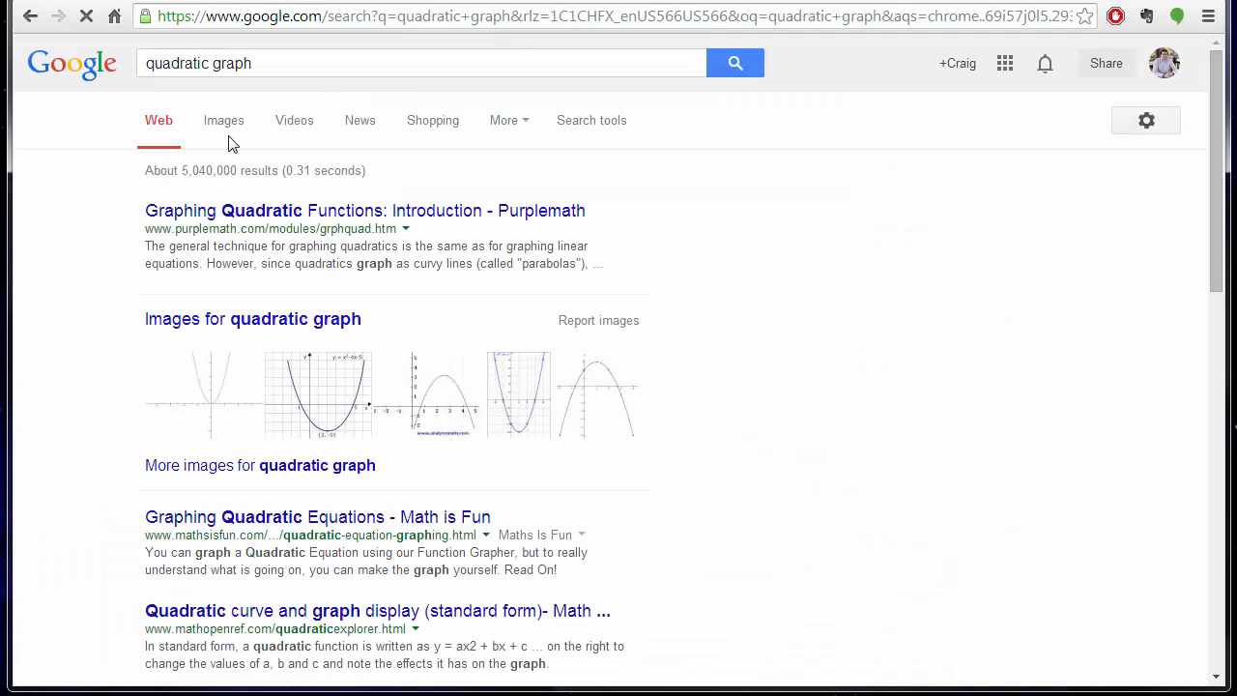
click(221, 126)
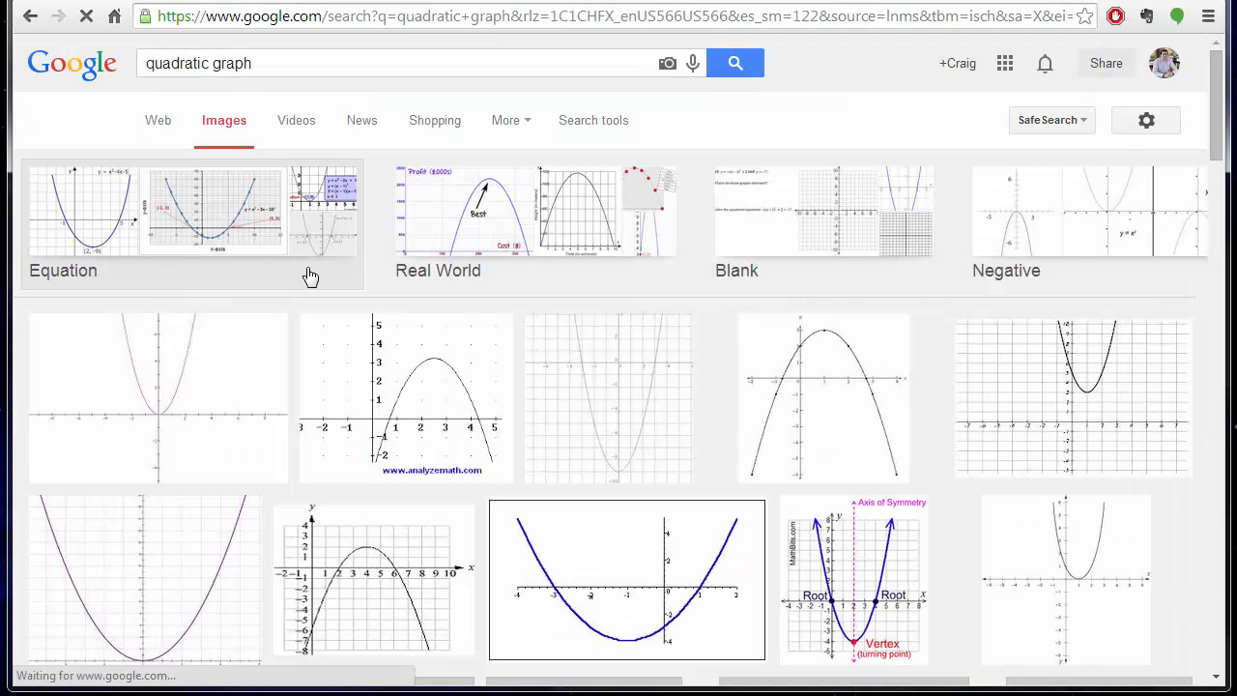
Copy the first parabola image from the results and paste it into the open question in EDpuzzle
right_click(171, 404)
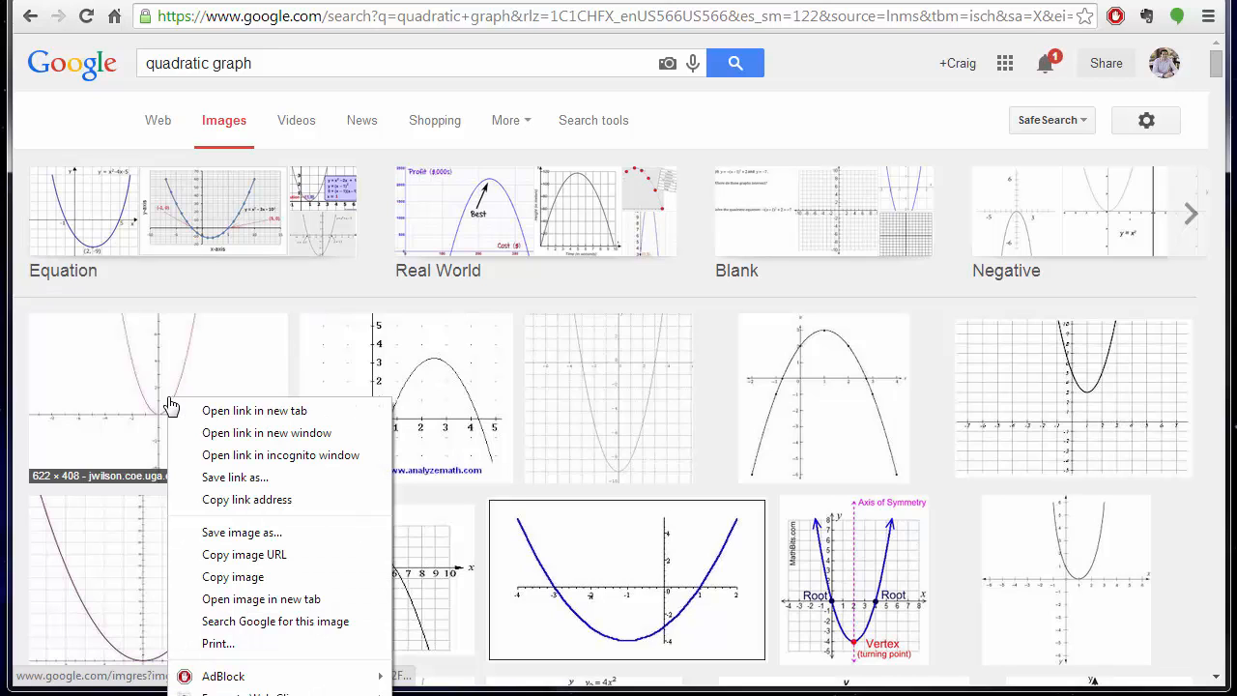
click(239, 585)
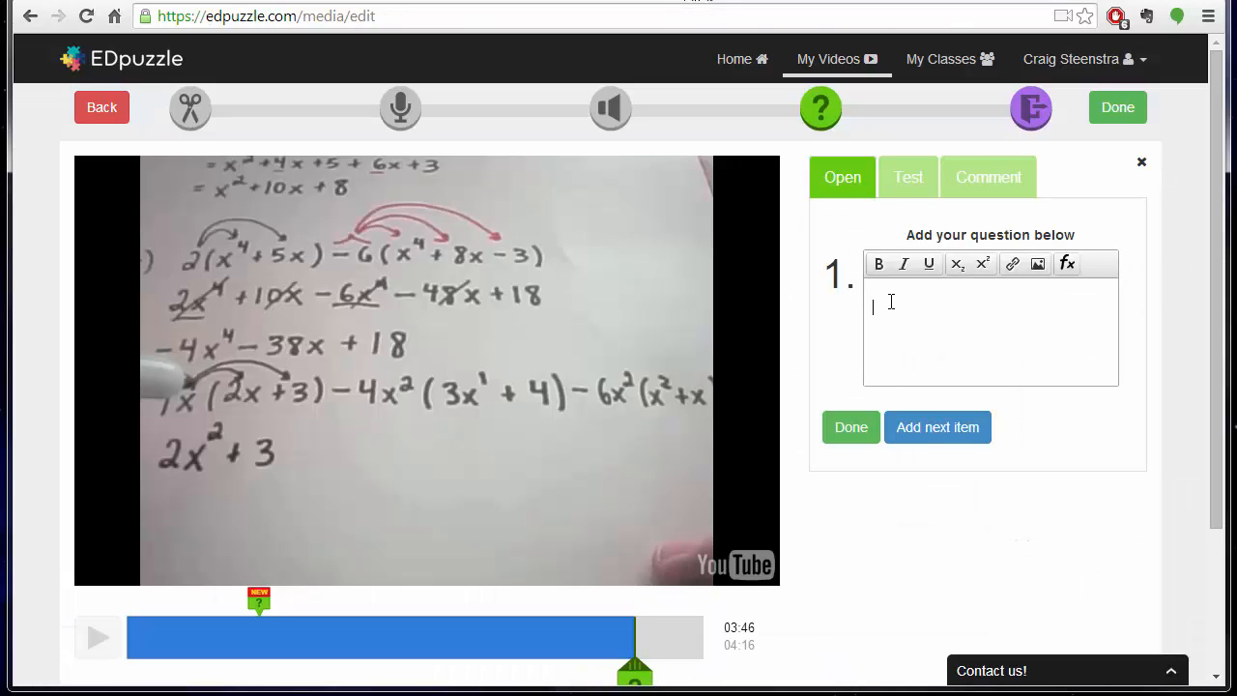
right_click(891, 302)
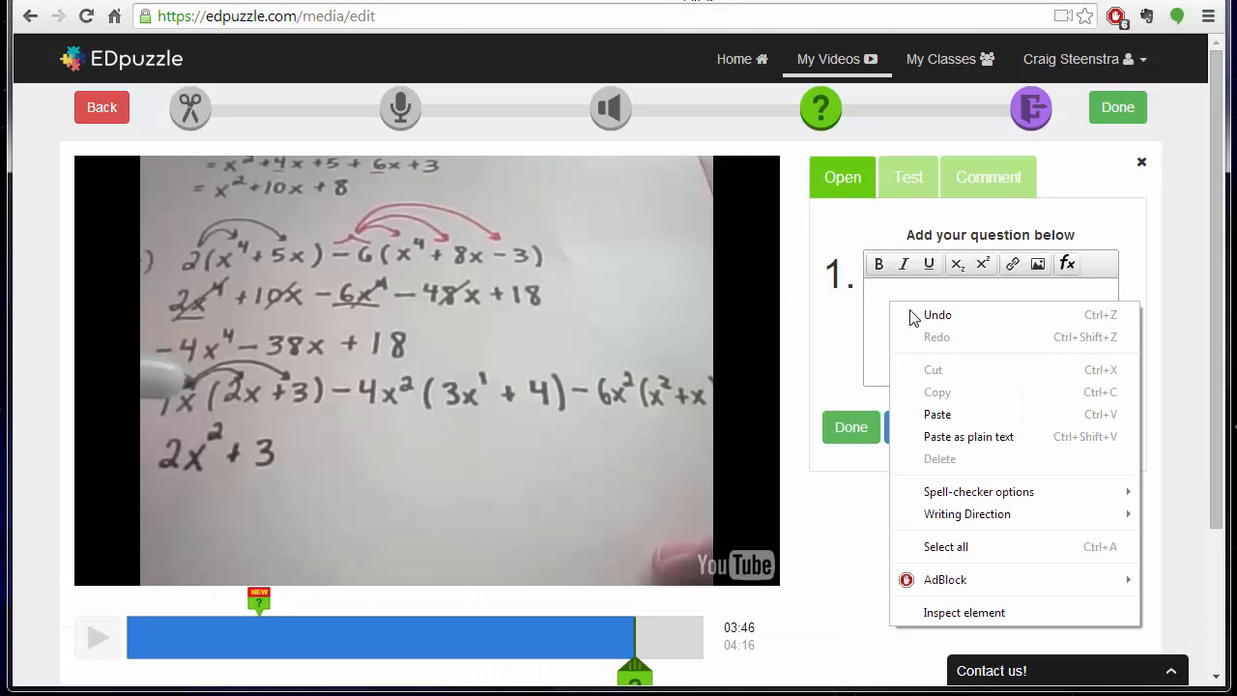
click(928, 415)
click(1047, 340)
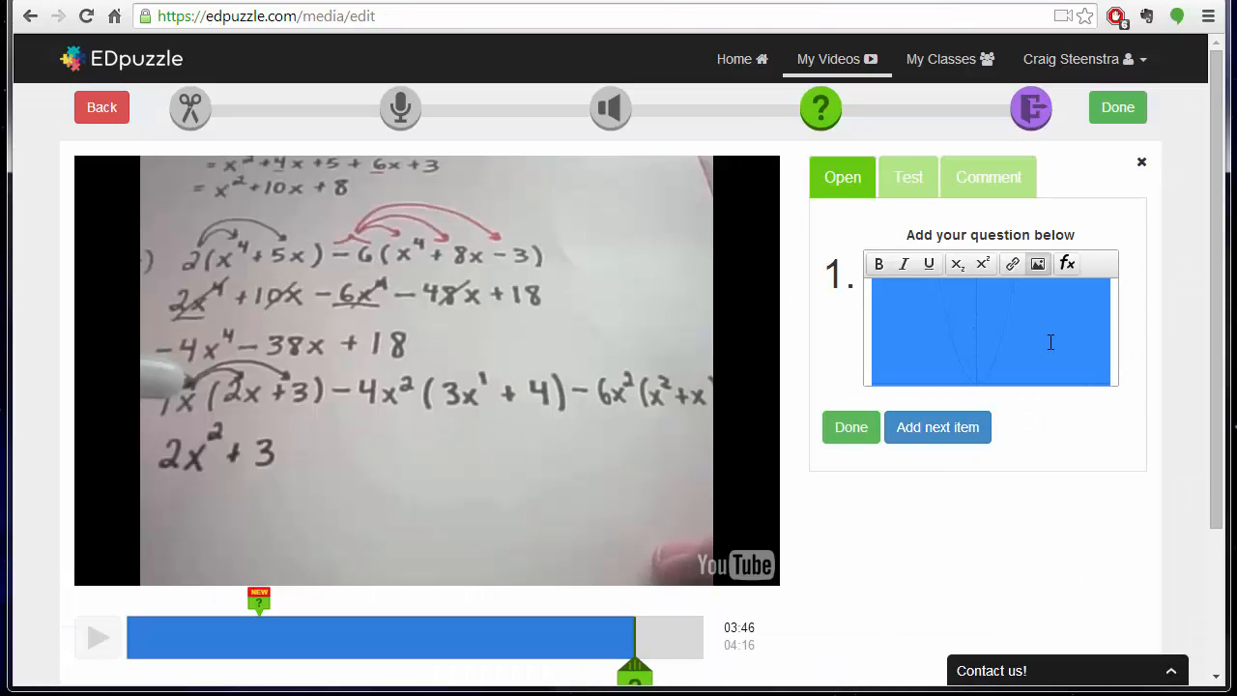
scroll(1049, 353, down, 2)
scroll(1039, 346, up, 2)
Review and accept the pasted graph's image settings with blank dimensions, and add a new line below the graph
click(1037, 265)
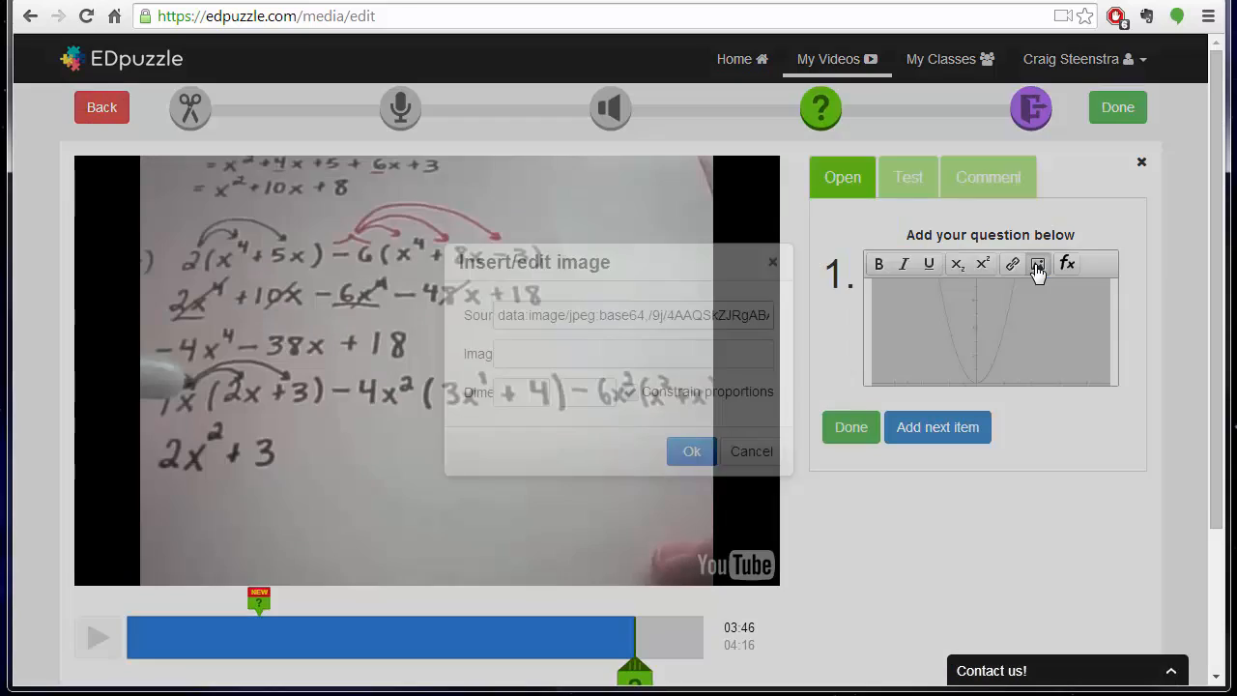
triple_click(597, 314)
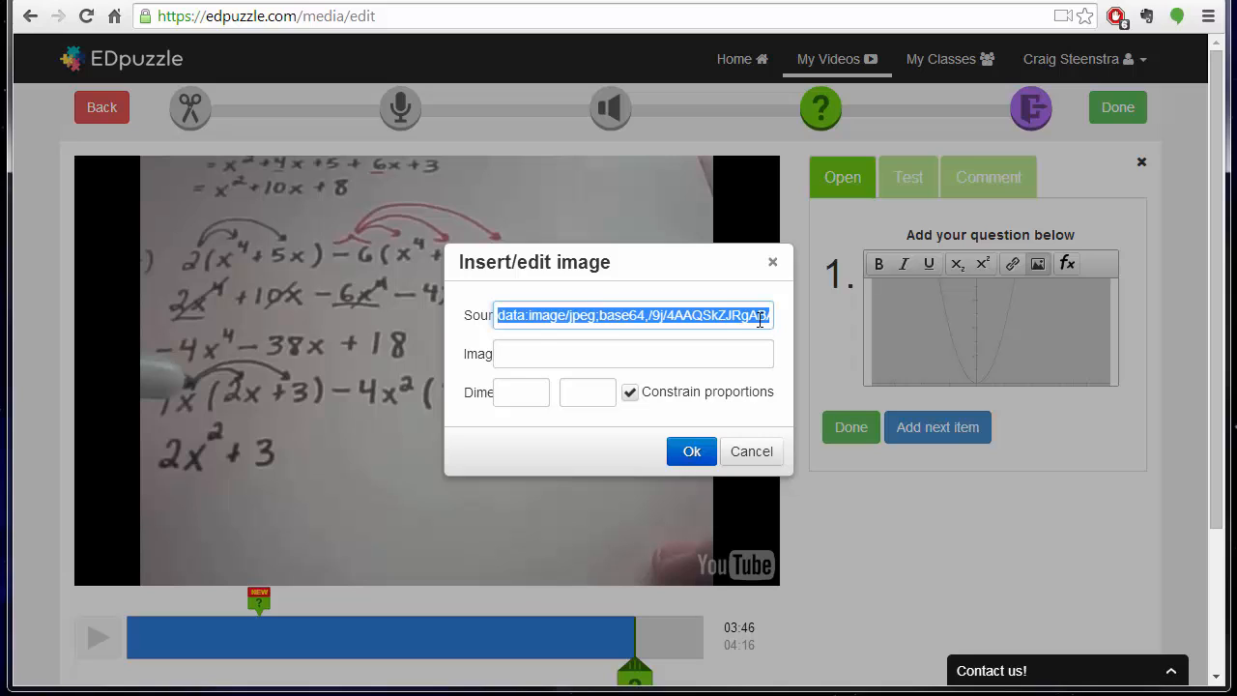
click(523, 394)
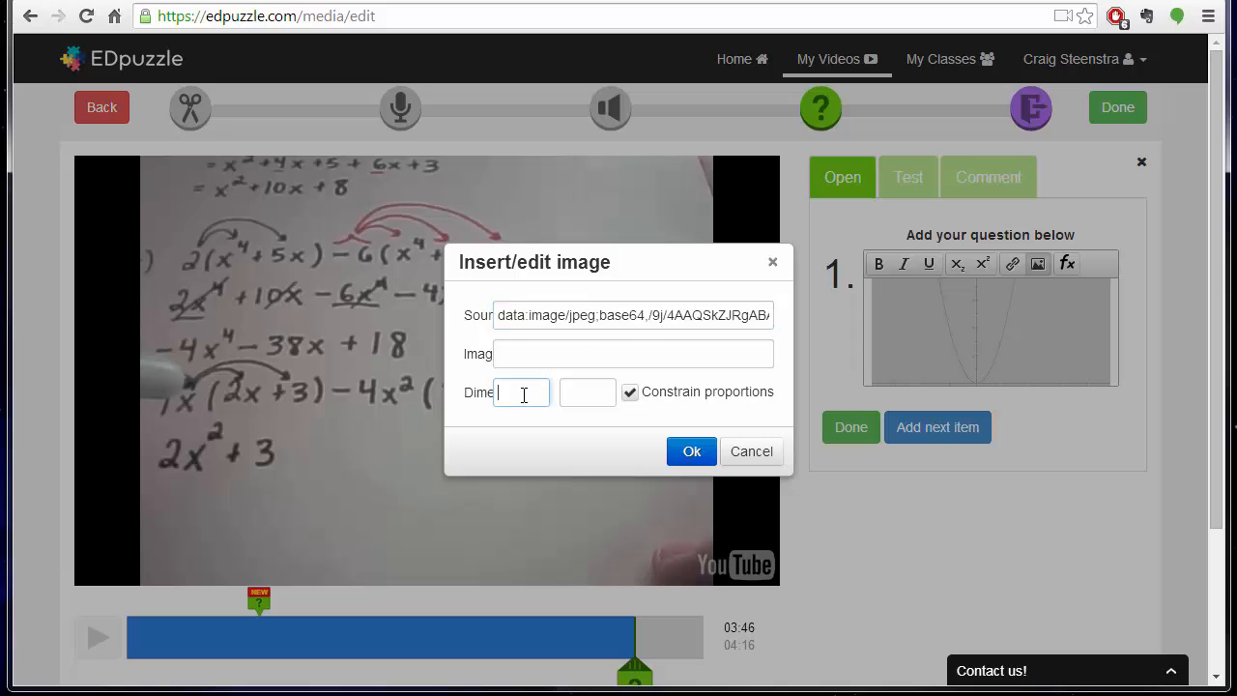
click(692, 452)
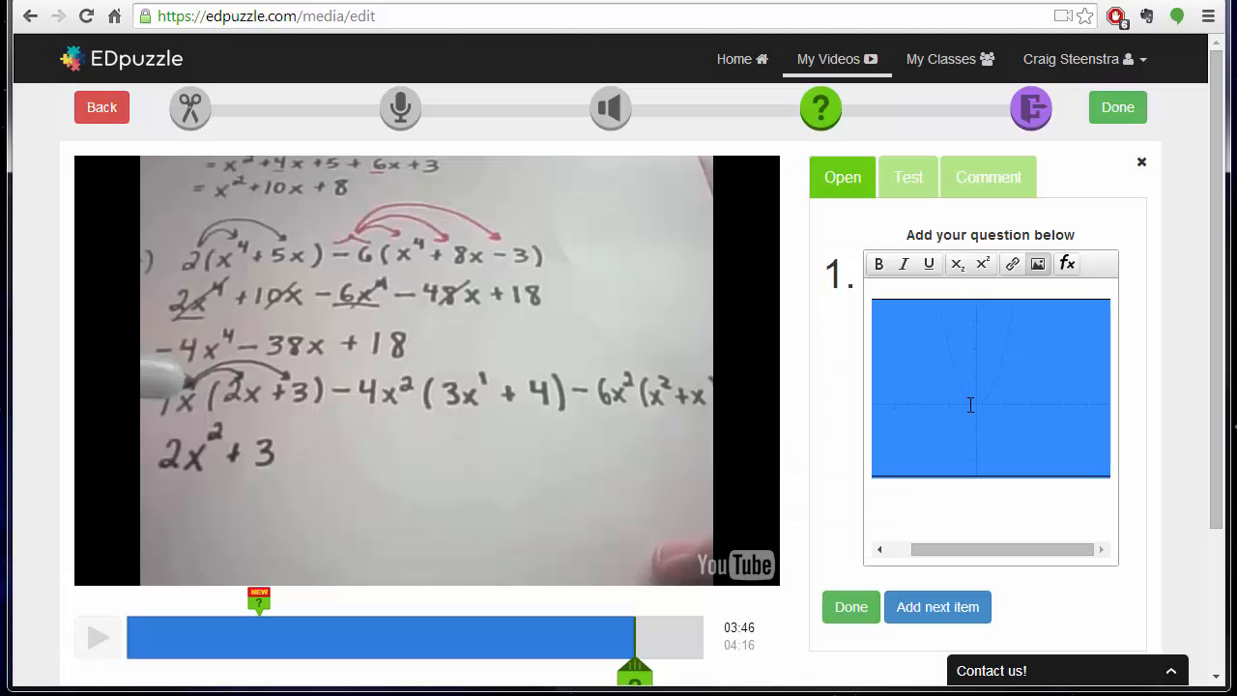
click(975, 498)
click(1072, 507)
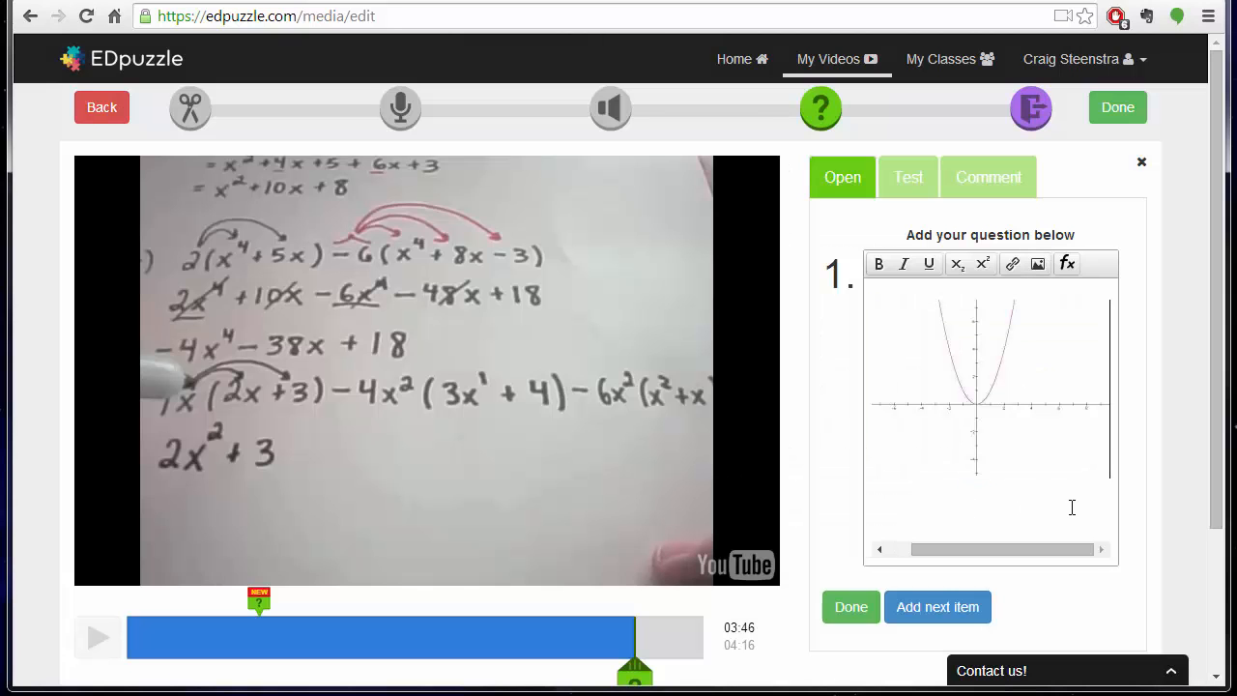
key(Return)
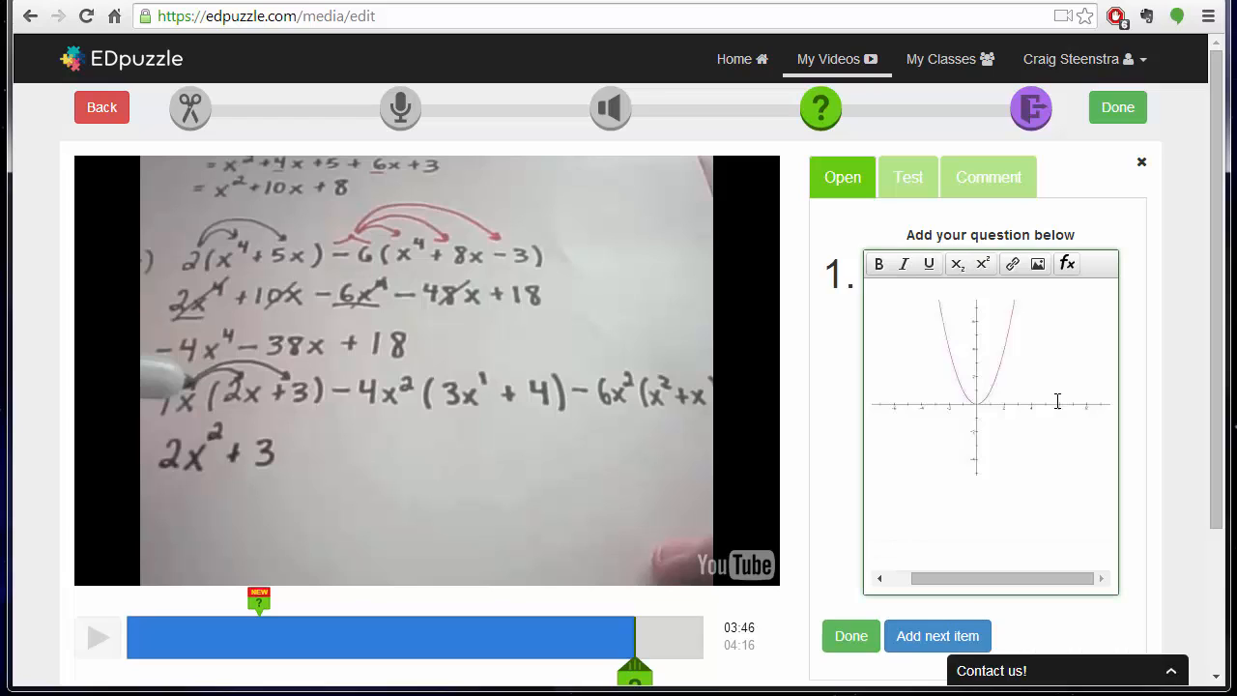
Add the placeholder text "dsgdgdf" below the parabola graph and save the open question
key(Return)
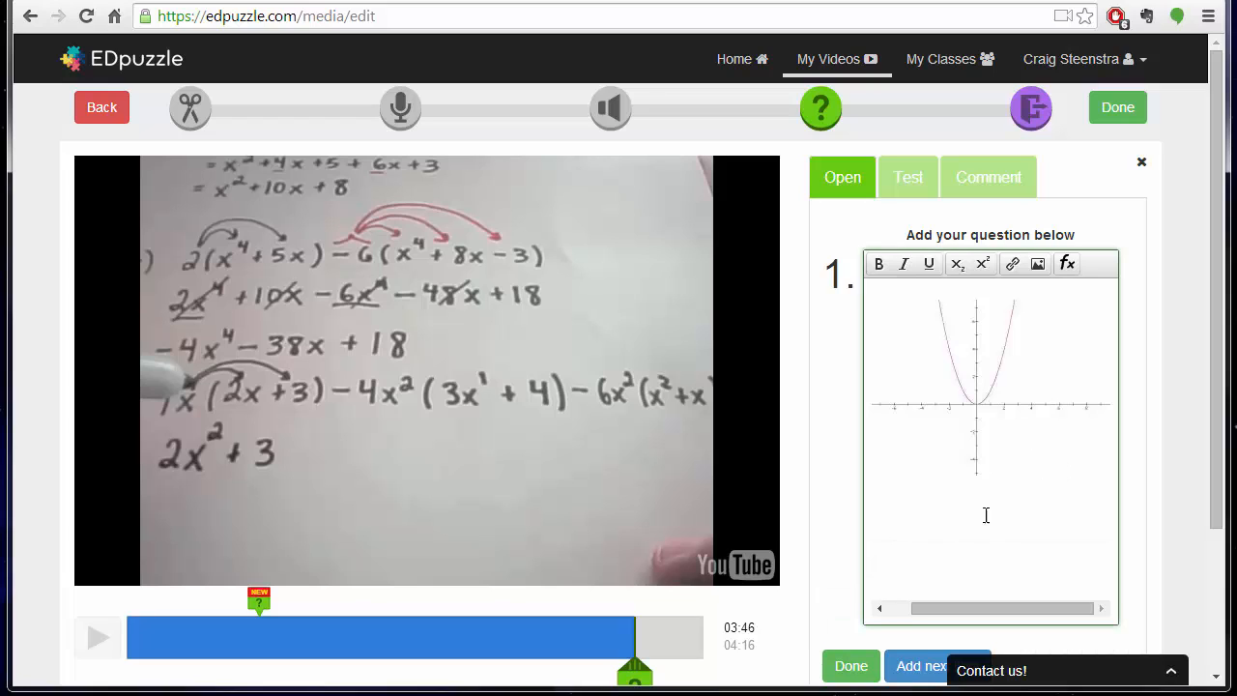
text(dsgdgdf)
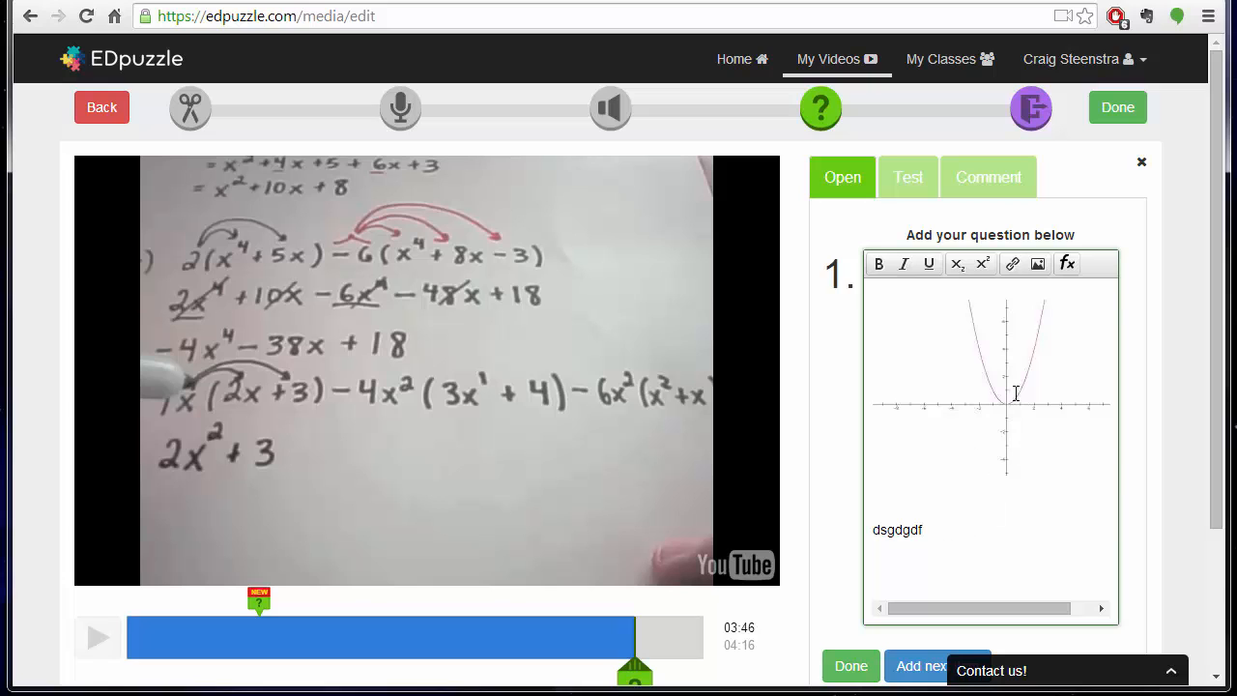
scroll(1136, 468, down, 1)
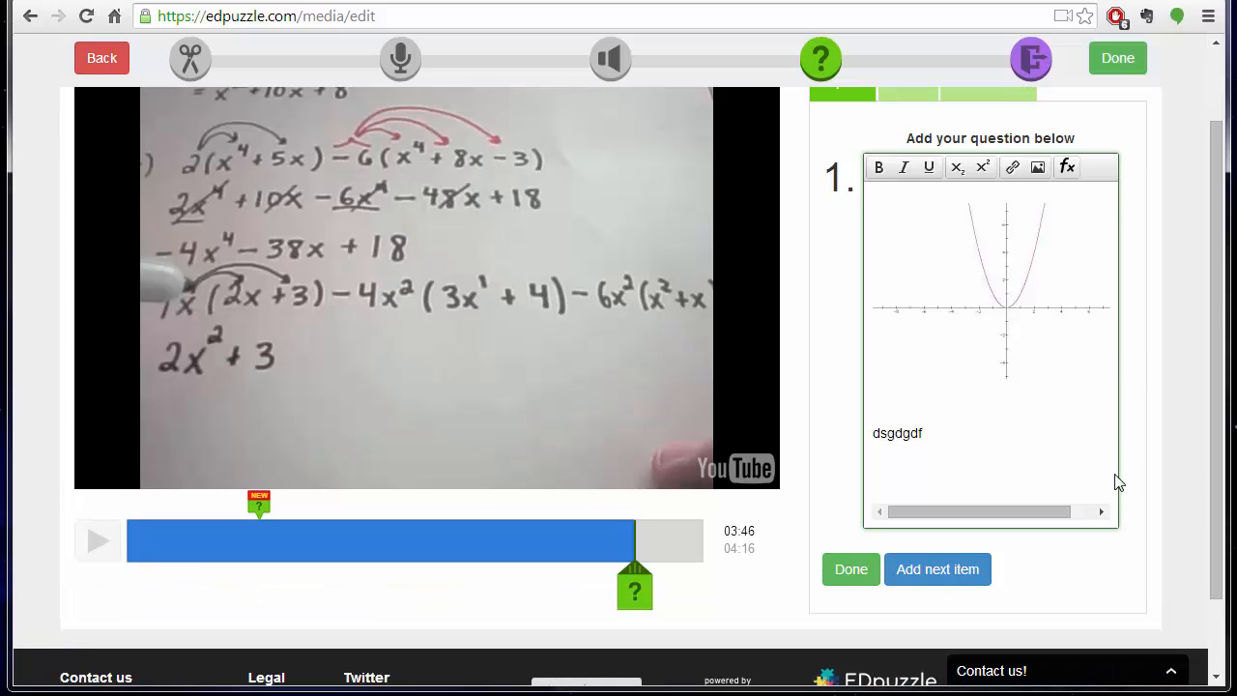
click(850, 571)
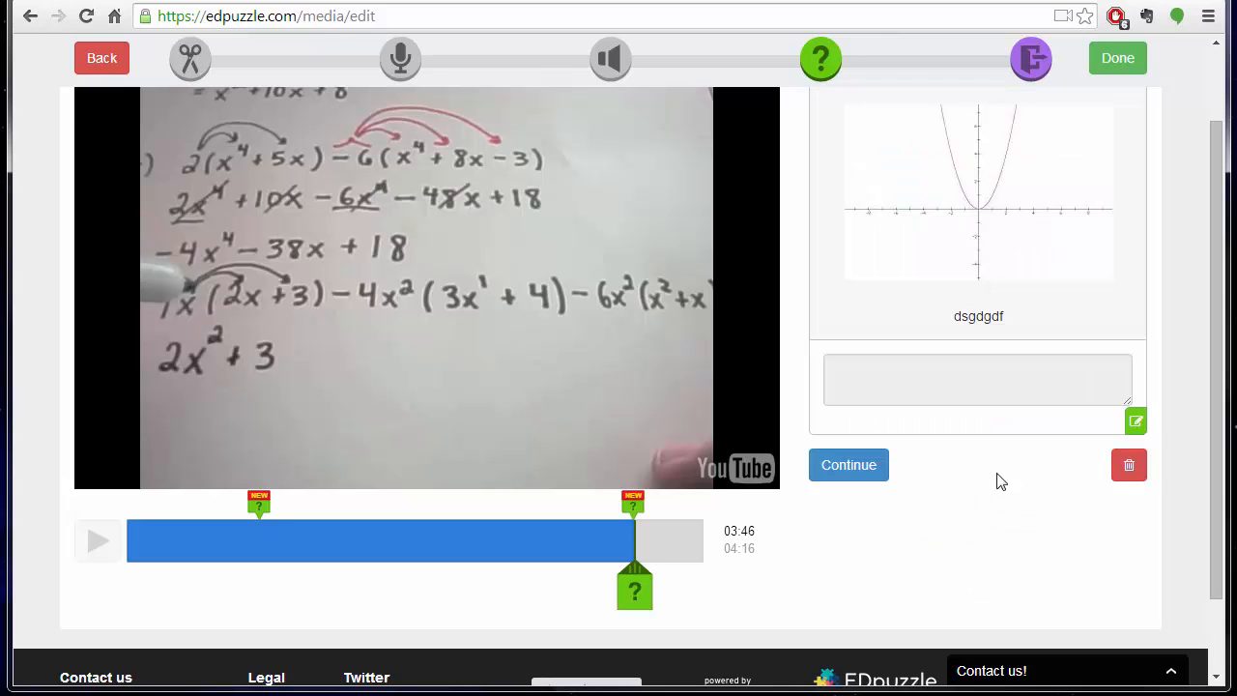
Review the saved open question's preview, continue past it, and pause the video
scroll(1034, 467, up, 2)
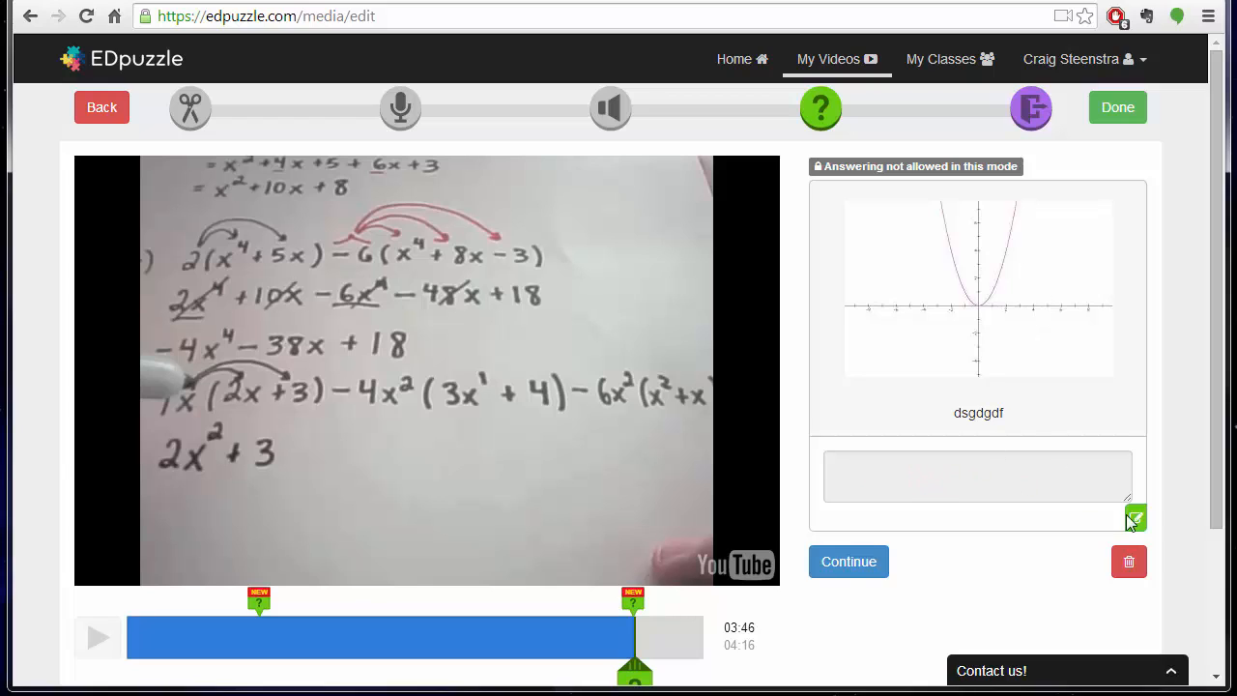
click(876, 571)
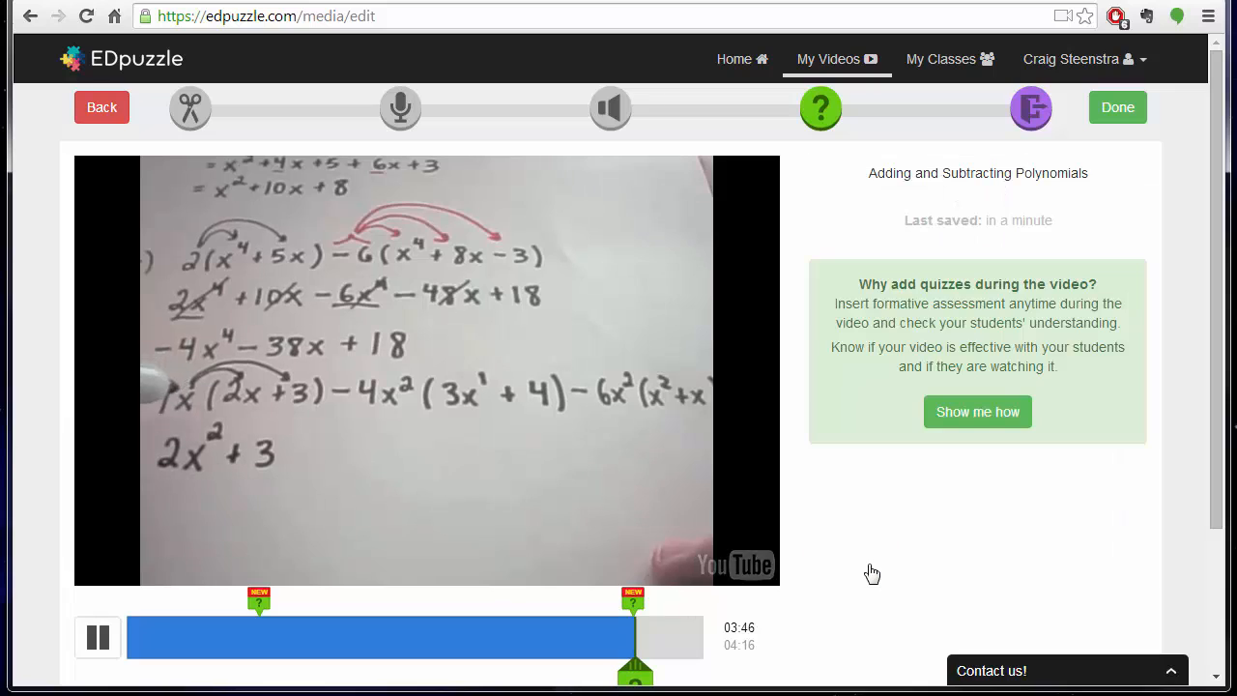
click(105, 638)
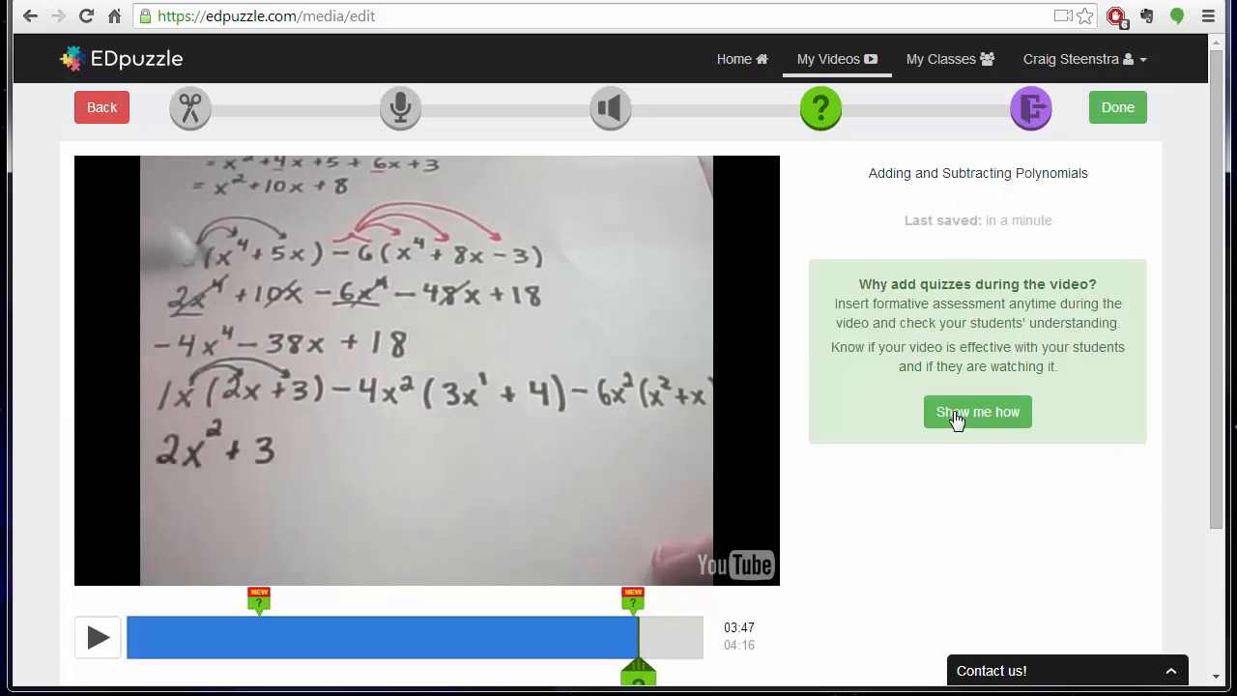